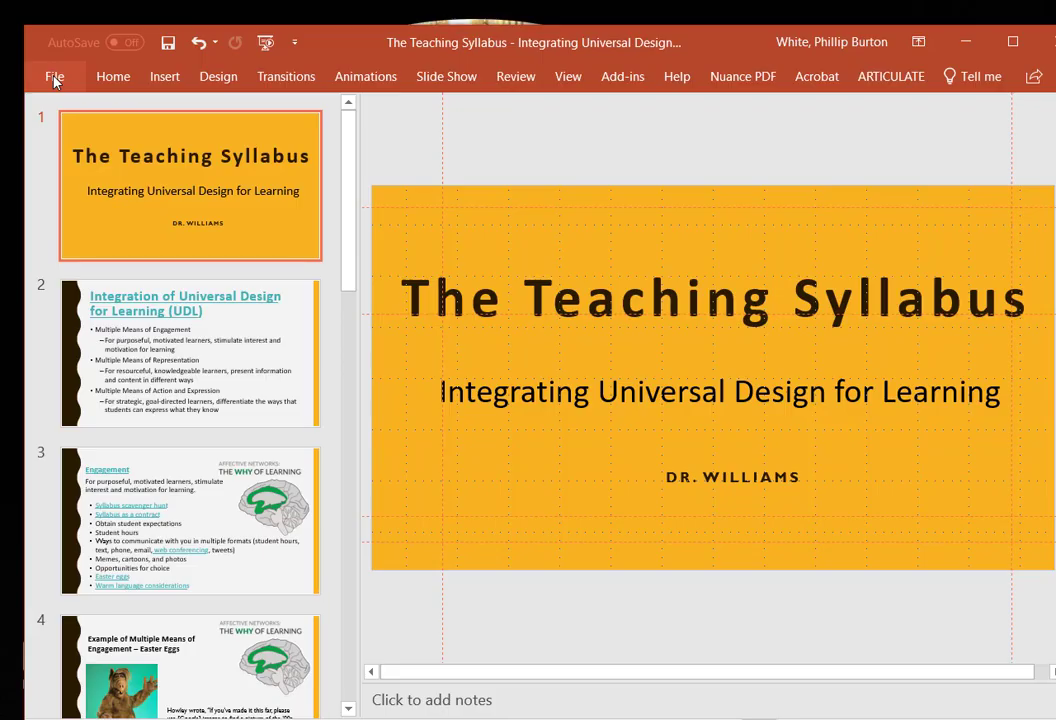
# Run the Accessibility Checker on the presentation.
pyautogui.click(54, 80)
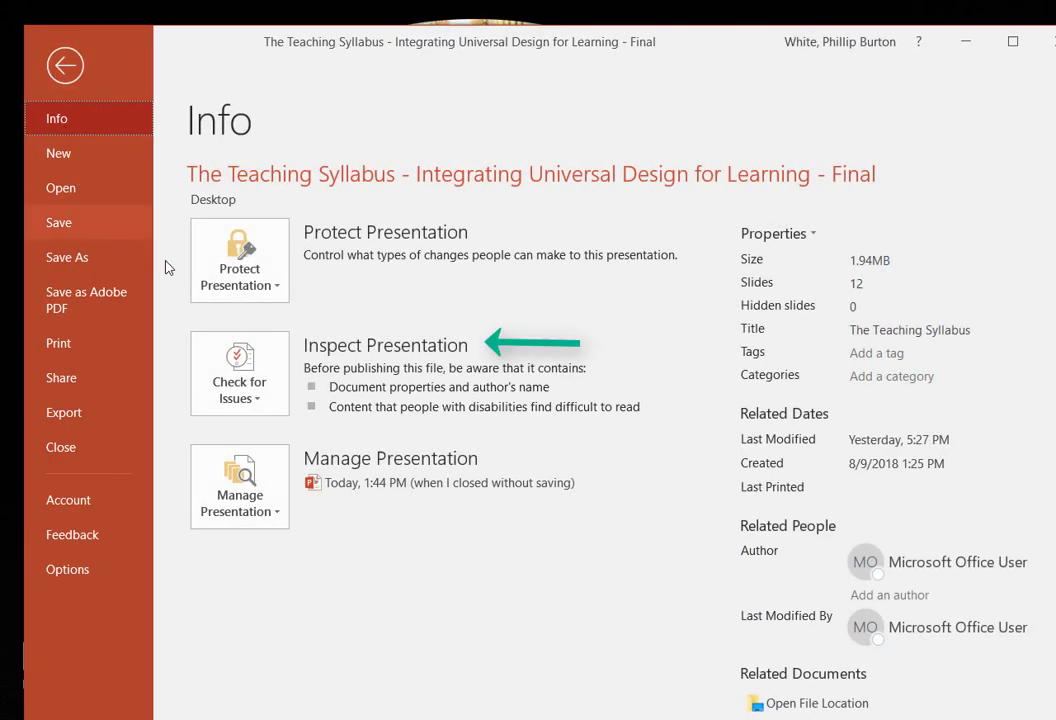
pyautogui.click(257, 364)
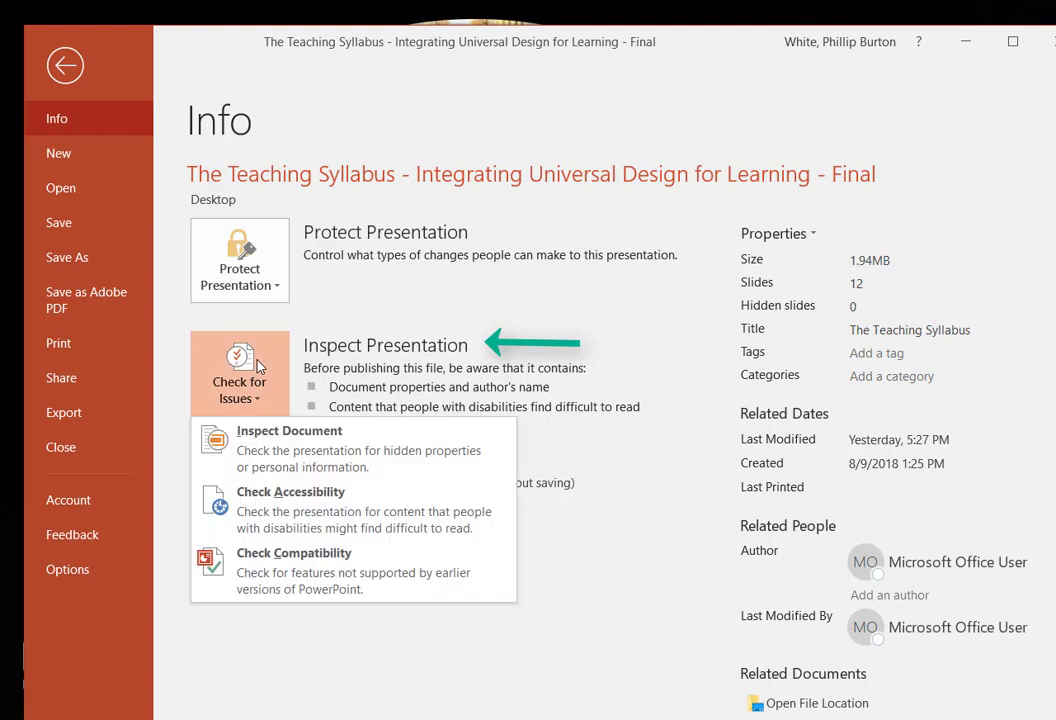
pyautogui.click(436, 512)
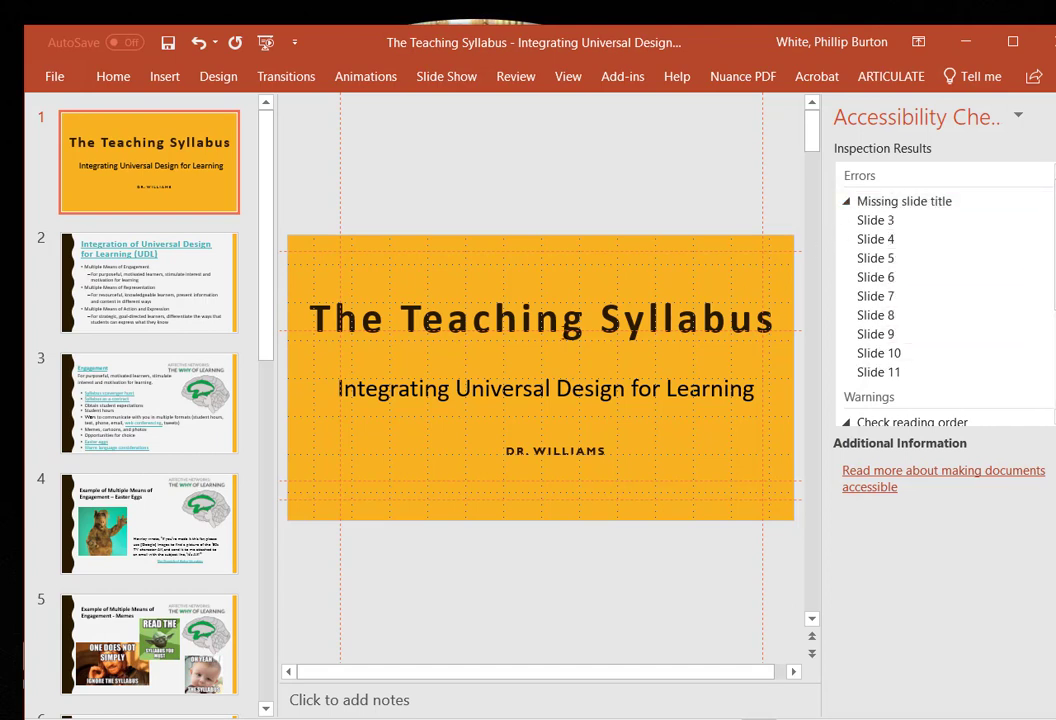
# Compare the headings on slides 3 and 2, and review the checker's reading order warnings before collapsing that group.
pyautogui.click(170, 422)
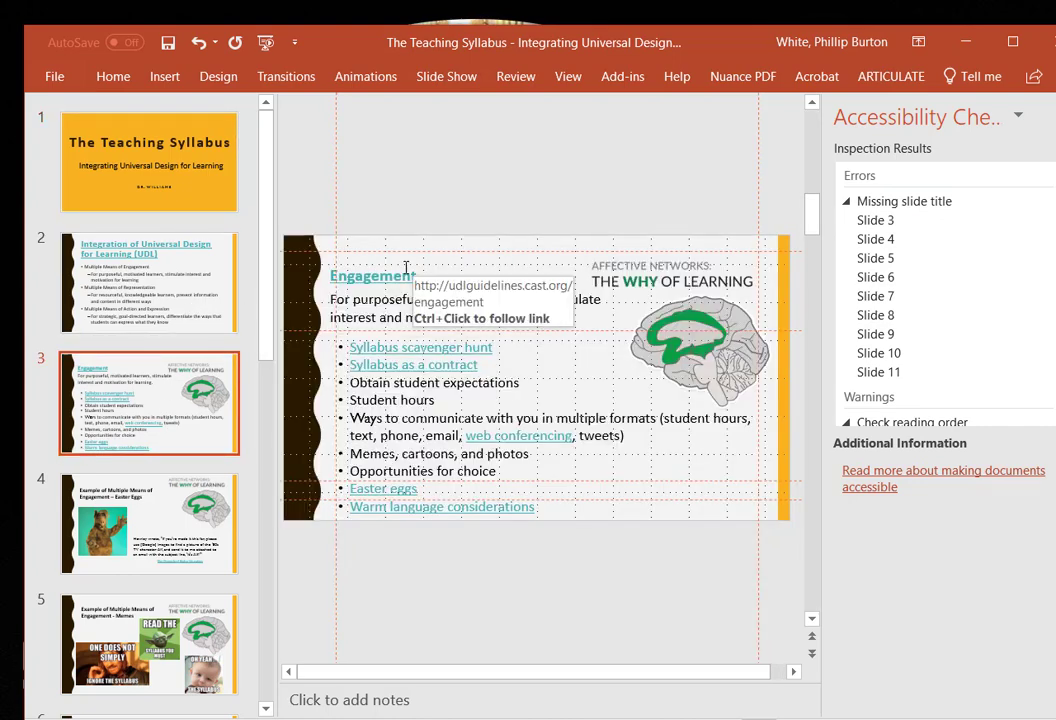
pyautogui.click(155, 305)
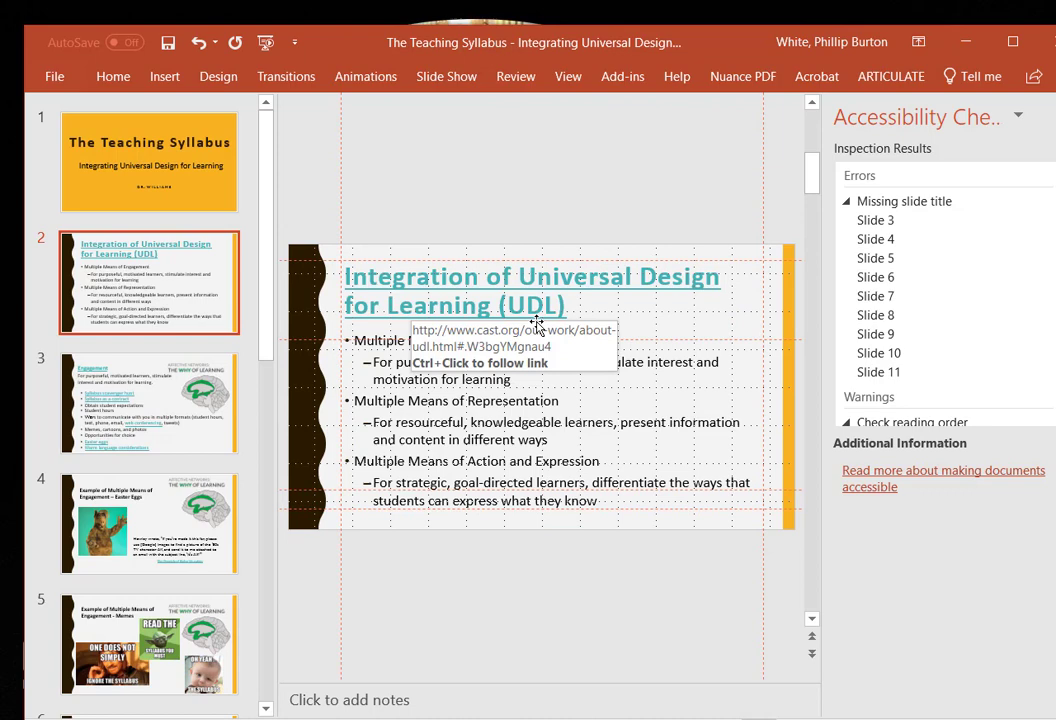
pyautogui.tripleClick(457, 318)
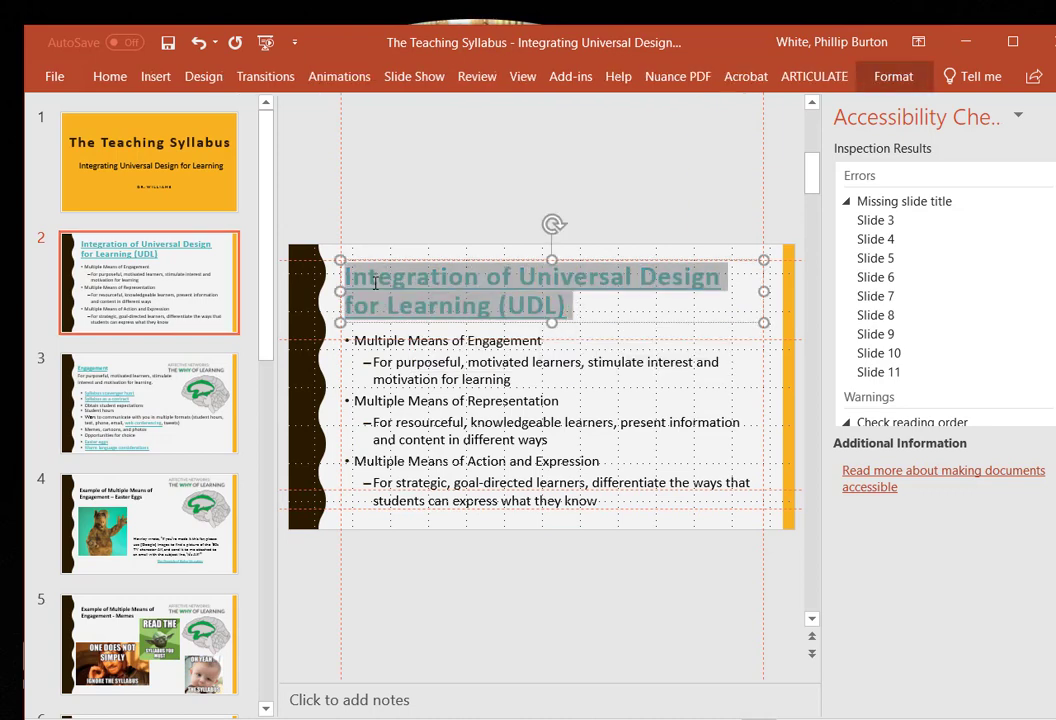
pyautogui.click(624, 309)
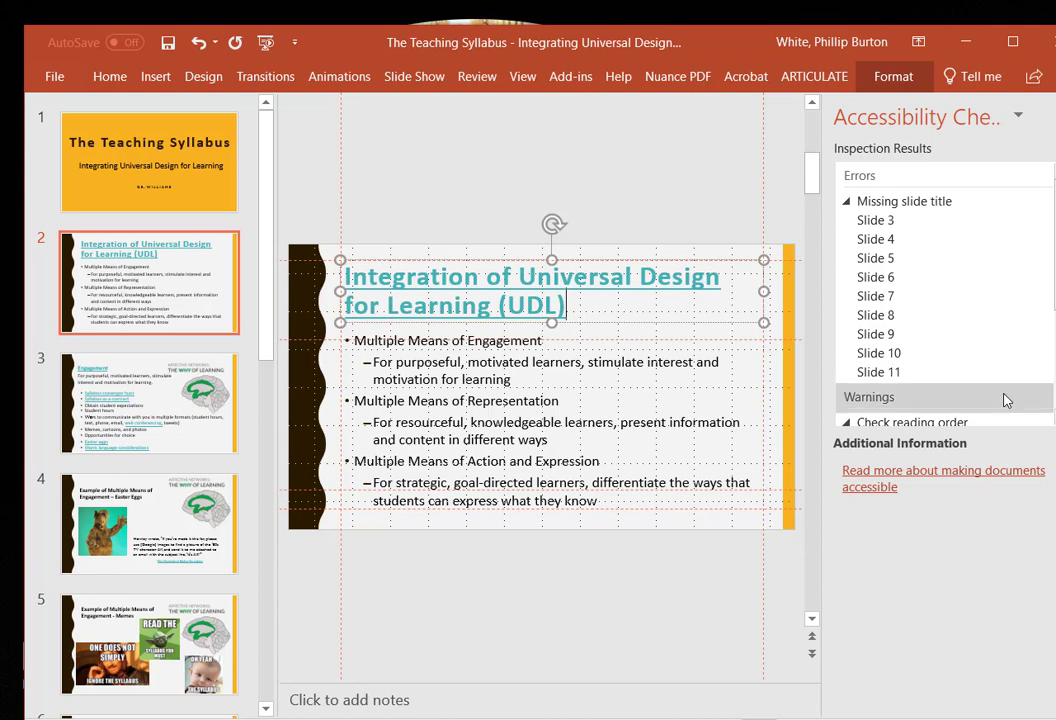
pyautogui.scroll(-5, 920, 300)
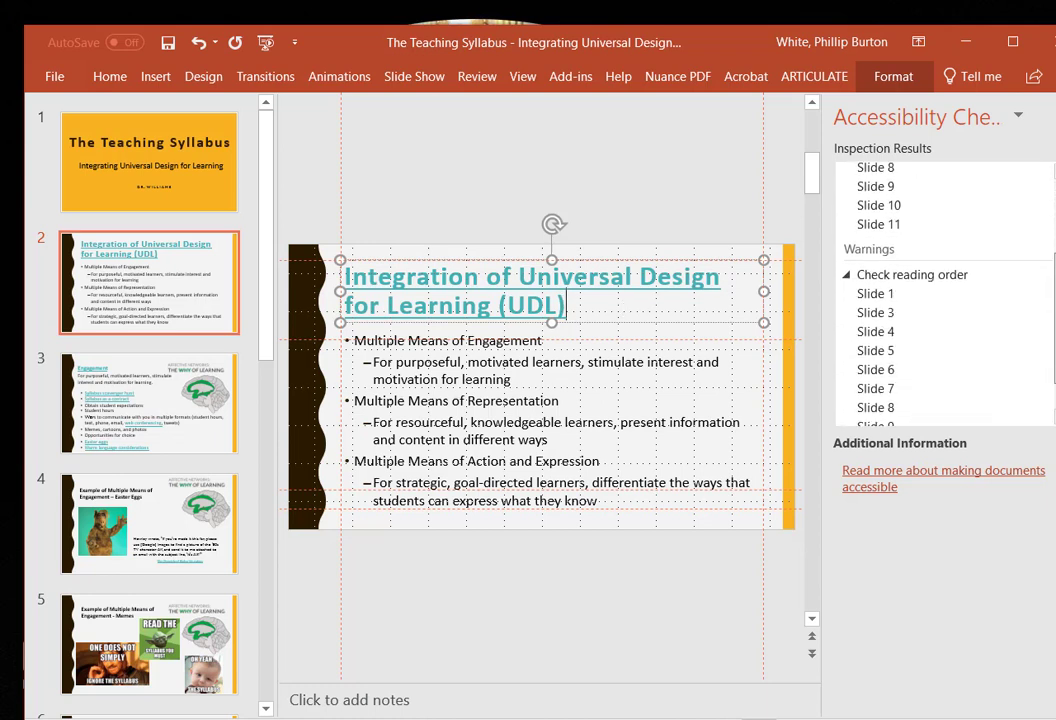
pyautogui.click(848, 266)
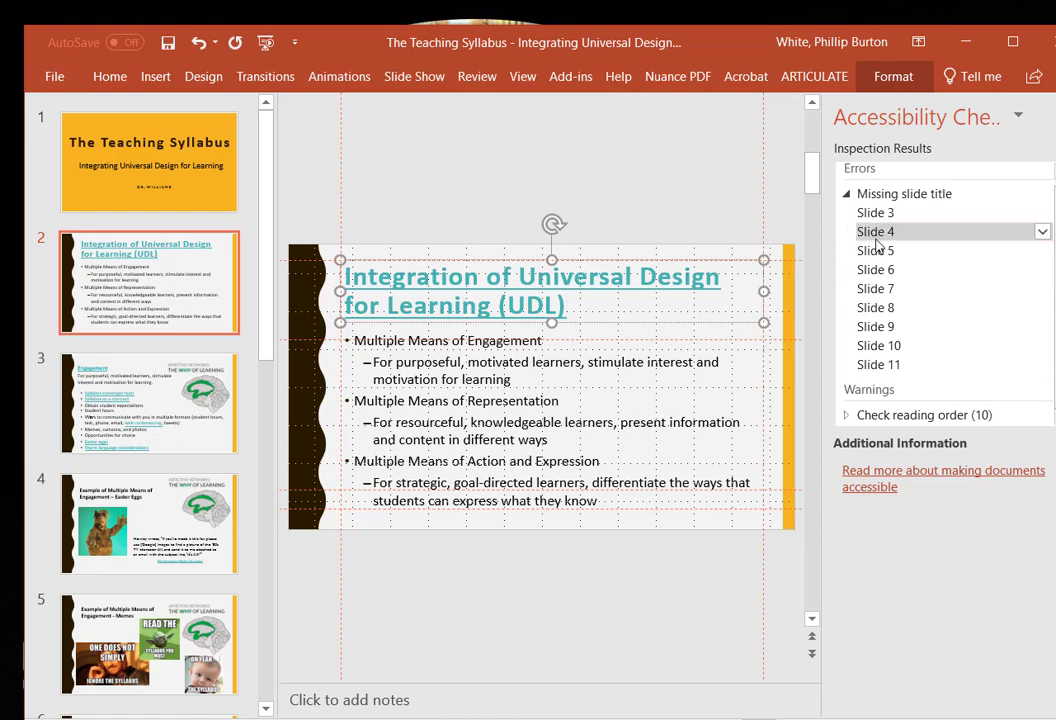
# Check the reading order of slide 4 by cycling through its objects, starting from the heading text box.
pyautogui.click(182, 510)
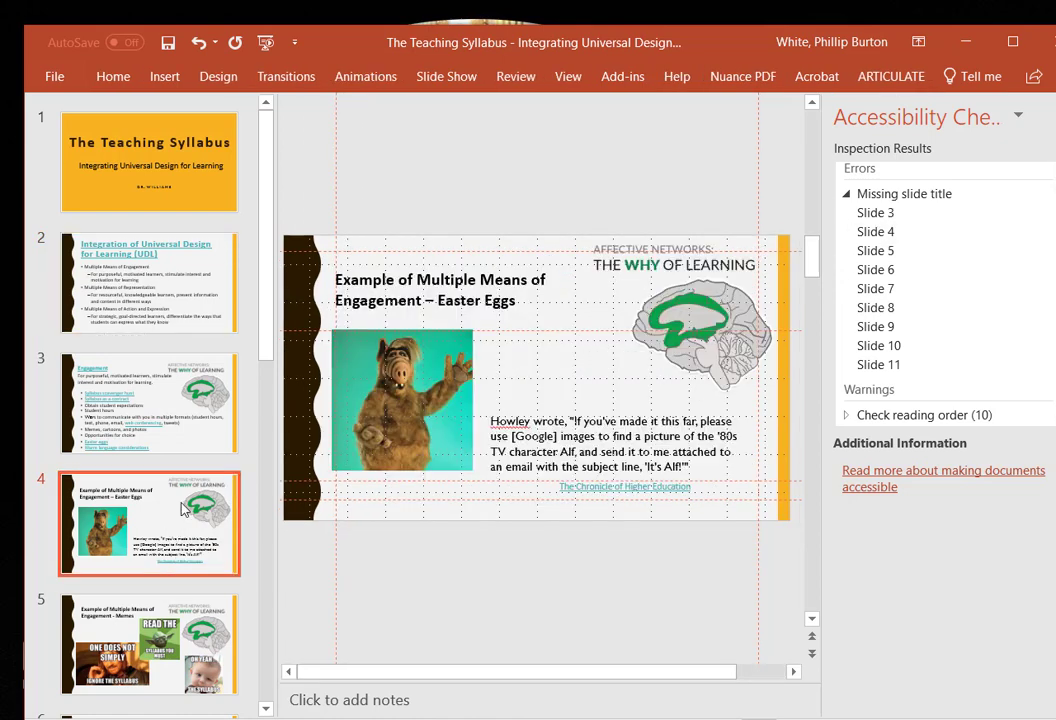
pyautogui.click(350, 281)
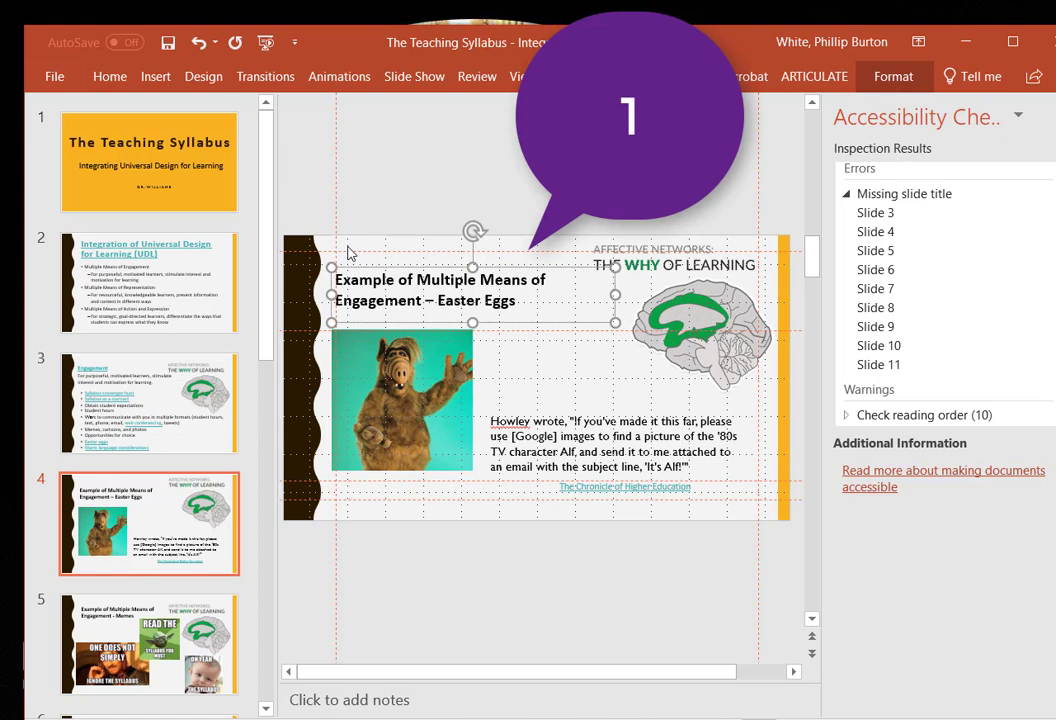
pyautogui.press('Escape')
pyautogui.press('Tab')
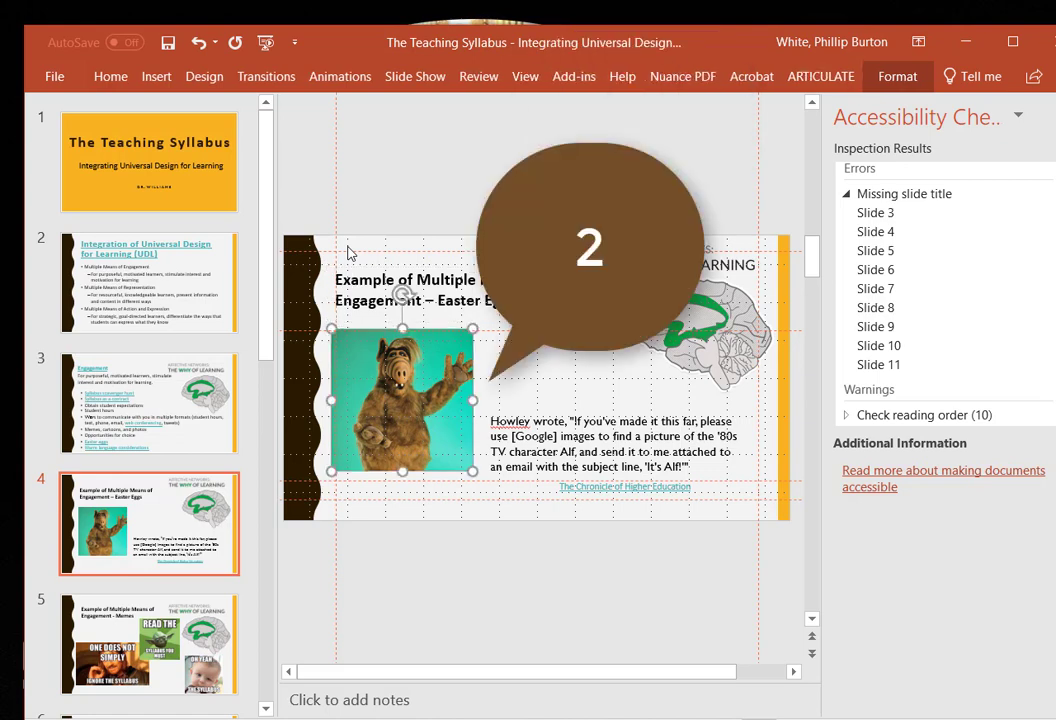
pyautogui.press('Tab')
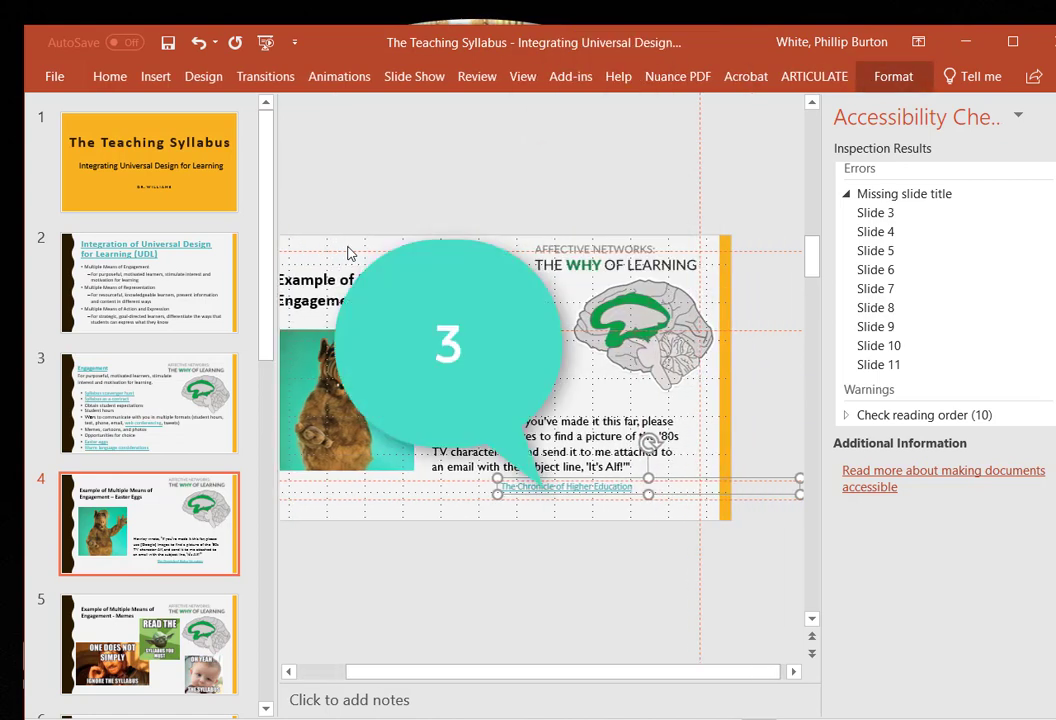
pyautogui.press('Tab')
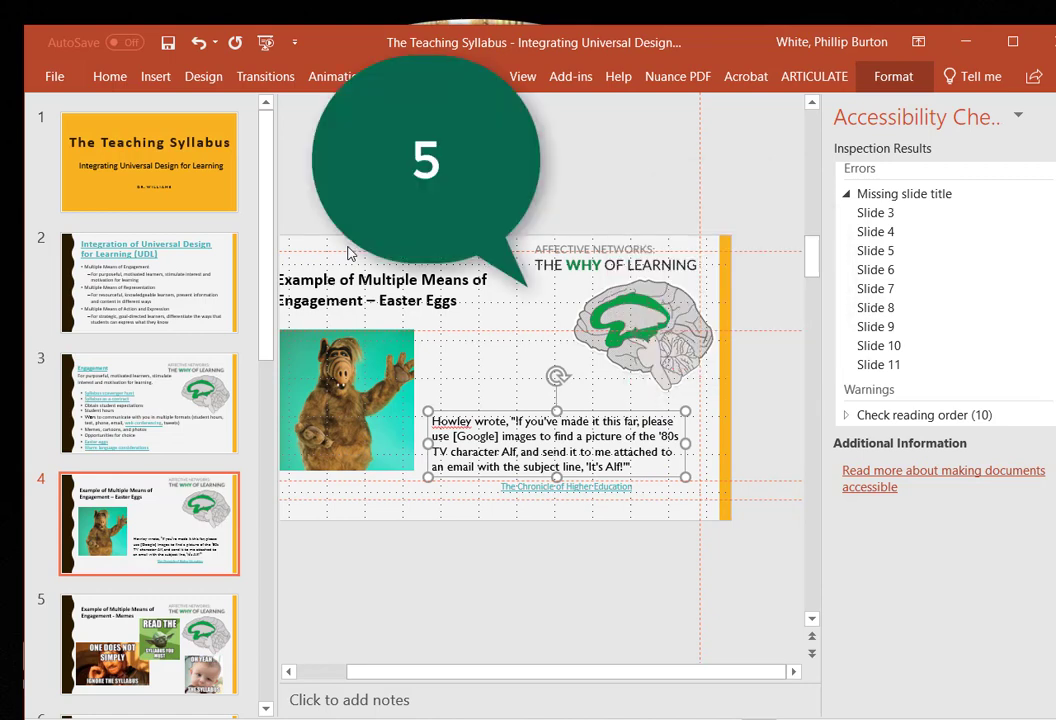
pyautogui.press('Tab')
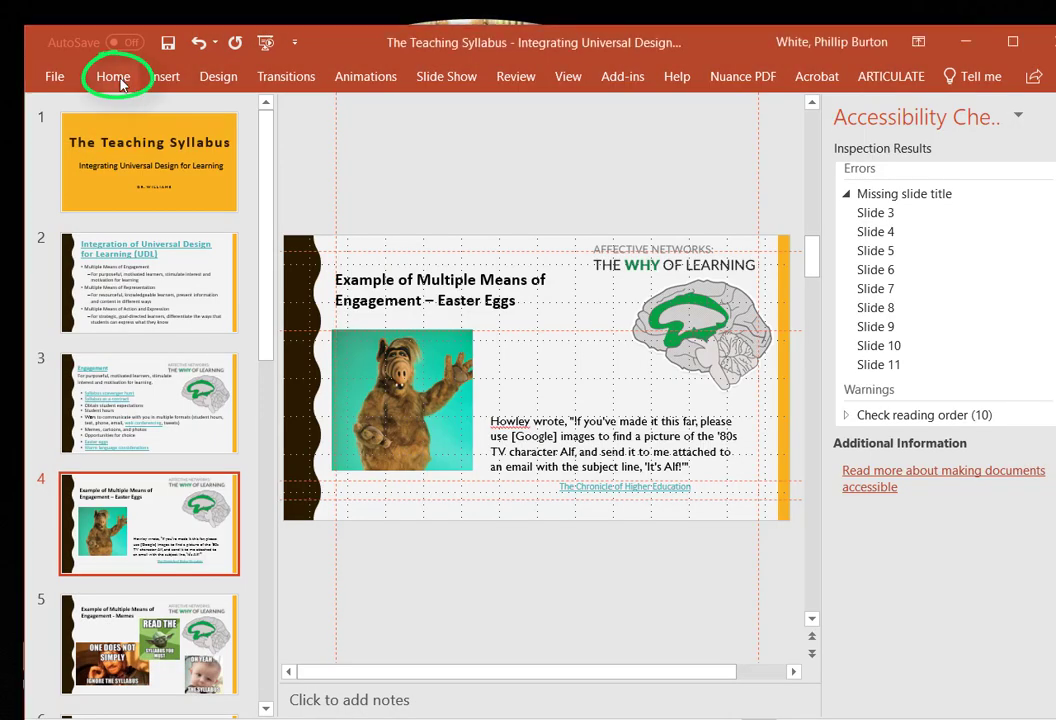
# Show the Selection pane for slide 4 and close the Accessibility Checker pane.
pyautogui.click(113, 77)
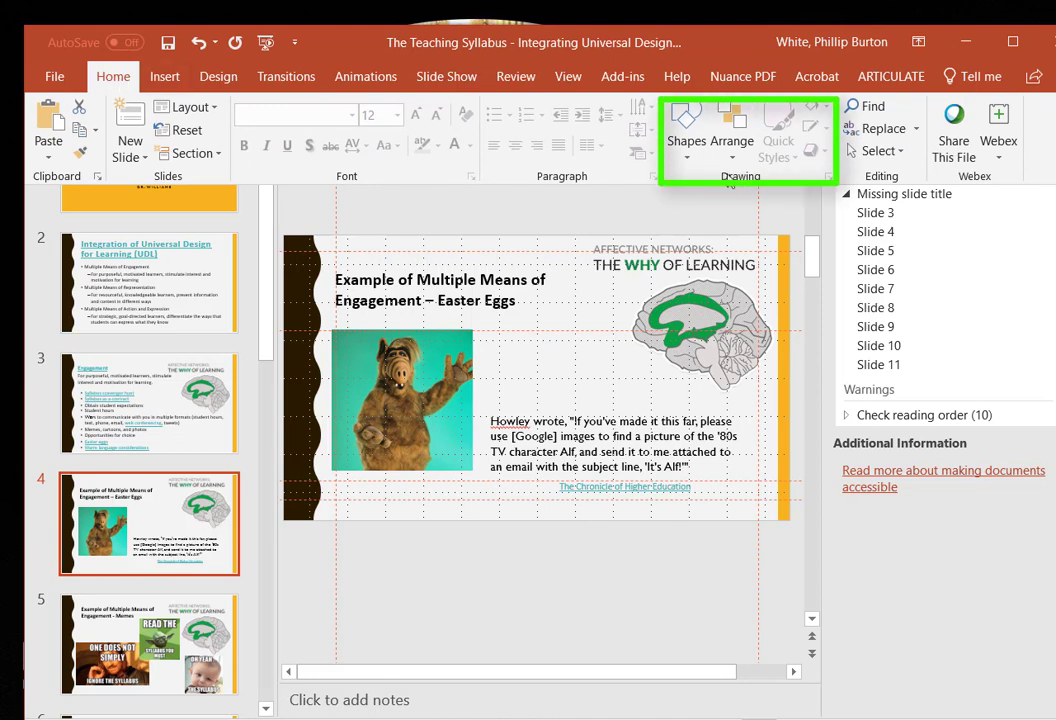
pyautogui.click(729, 132)
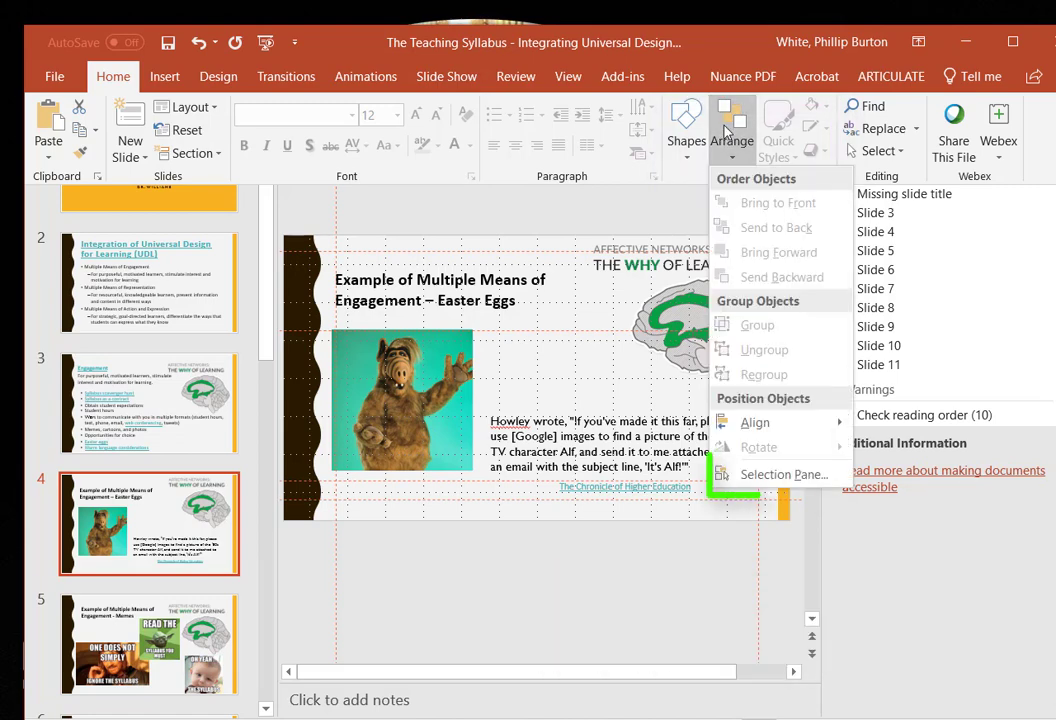
pyautogui.click(790, 474)
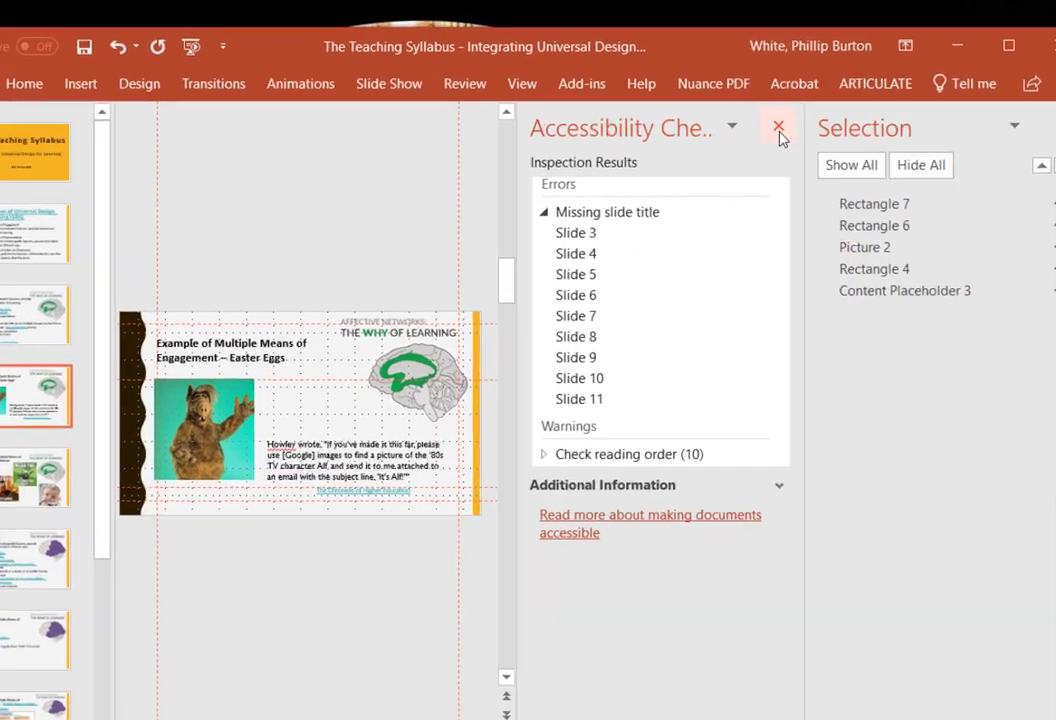
pyautogui.click(802, 115)
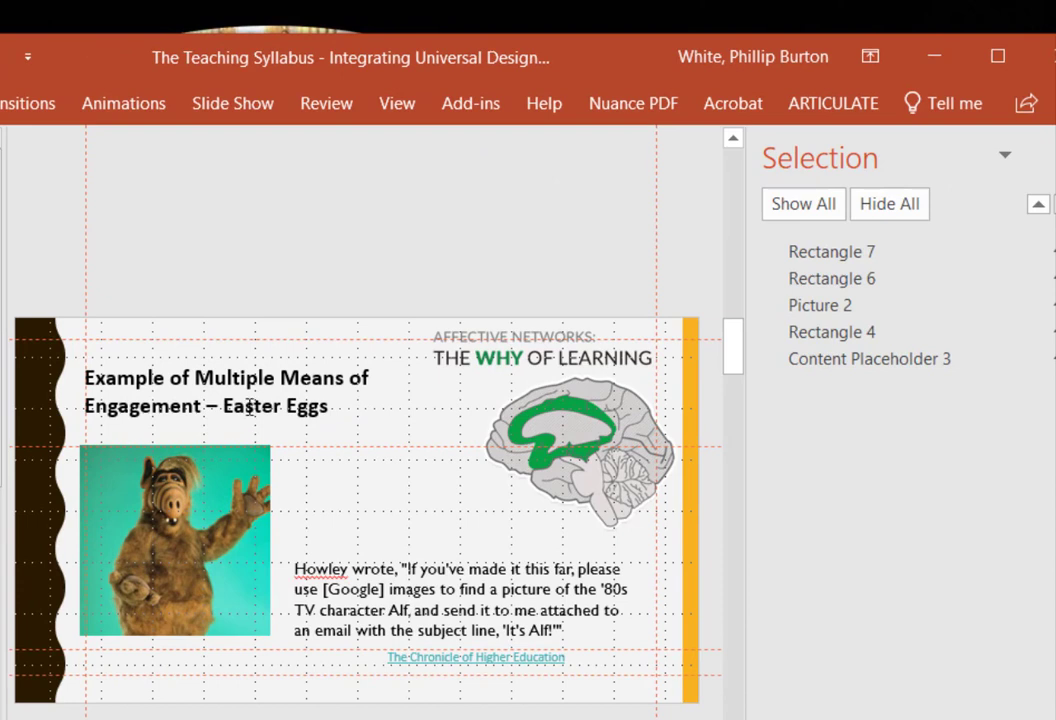
# Identify which slide objects Rectangle 7, Rectangle 6, Picture 2 and Rectangle 4 stand for by selecting each one.
pyautogui.click(838, 263)
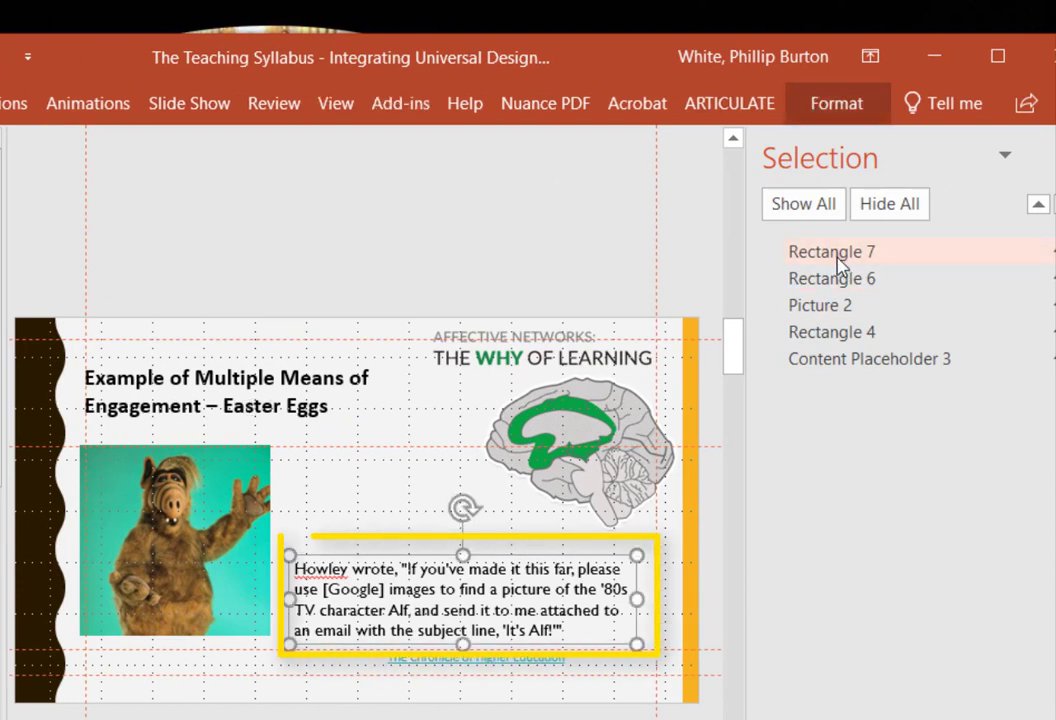
pyautogui.click(835, 284)
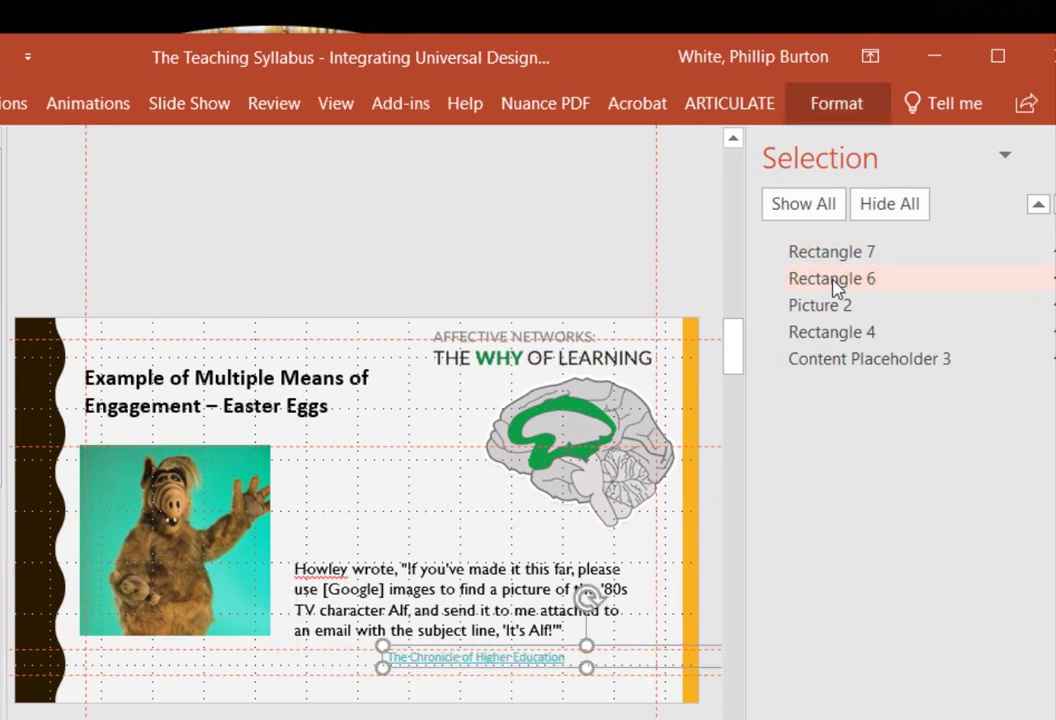
pyautogui.click(835, 310)
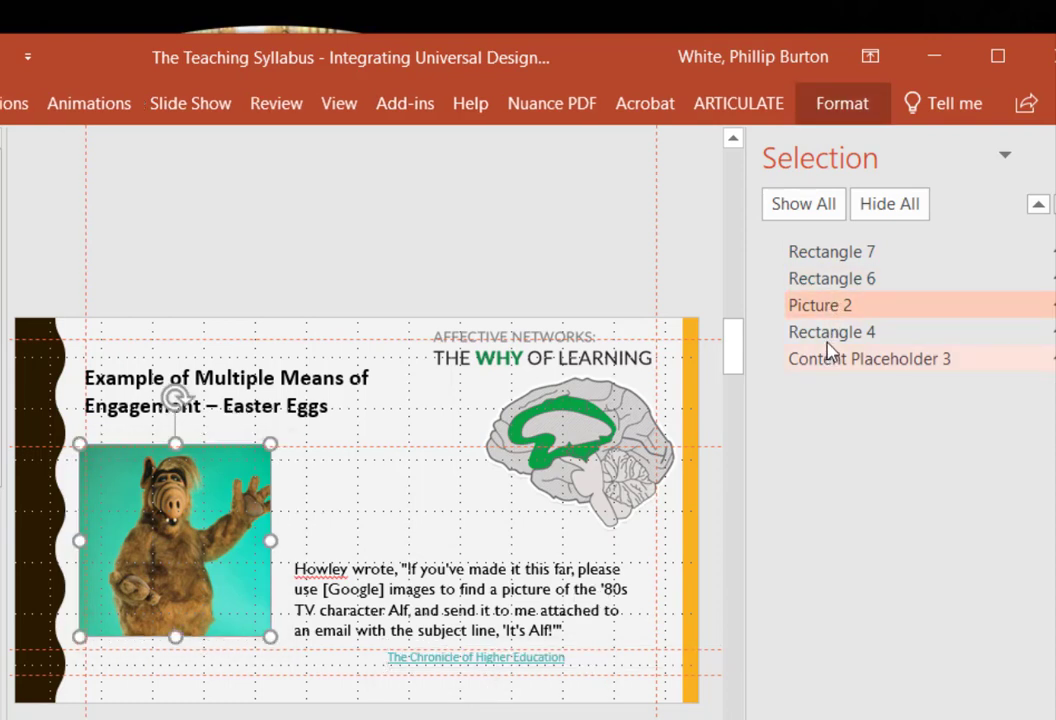
pyautogui.click(828, 338)
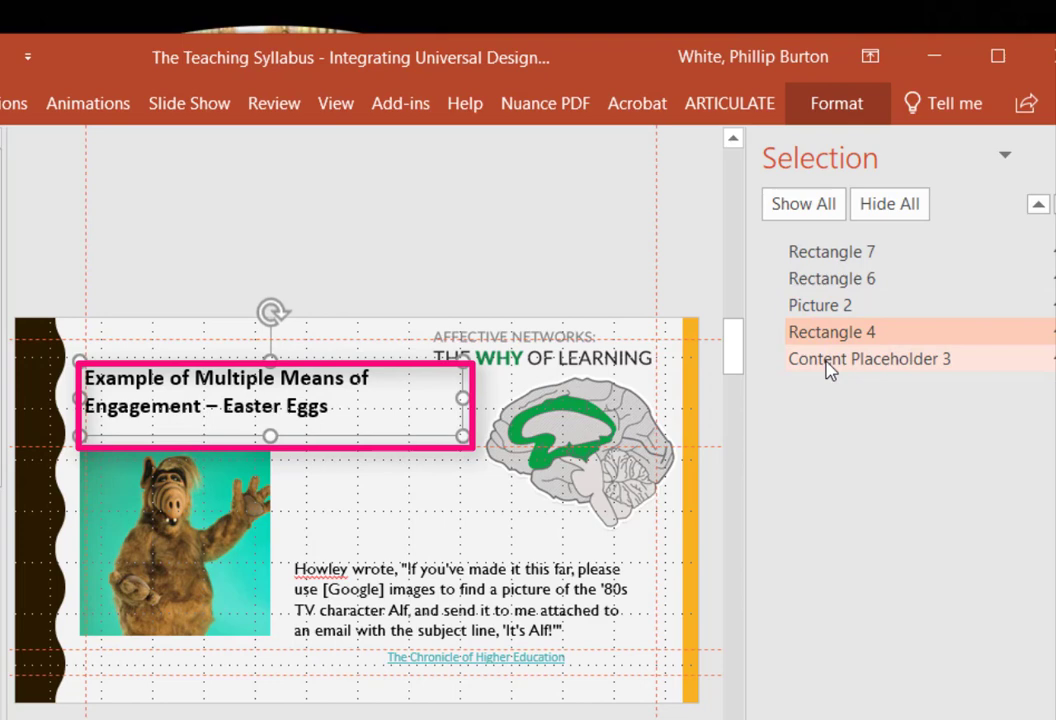
# Move Content Placeholder 3, the brain graphic, to the top of slide 4's object order.
pyautogui.click(828, 366)
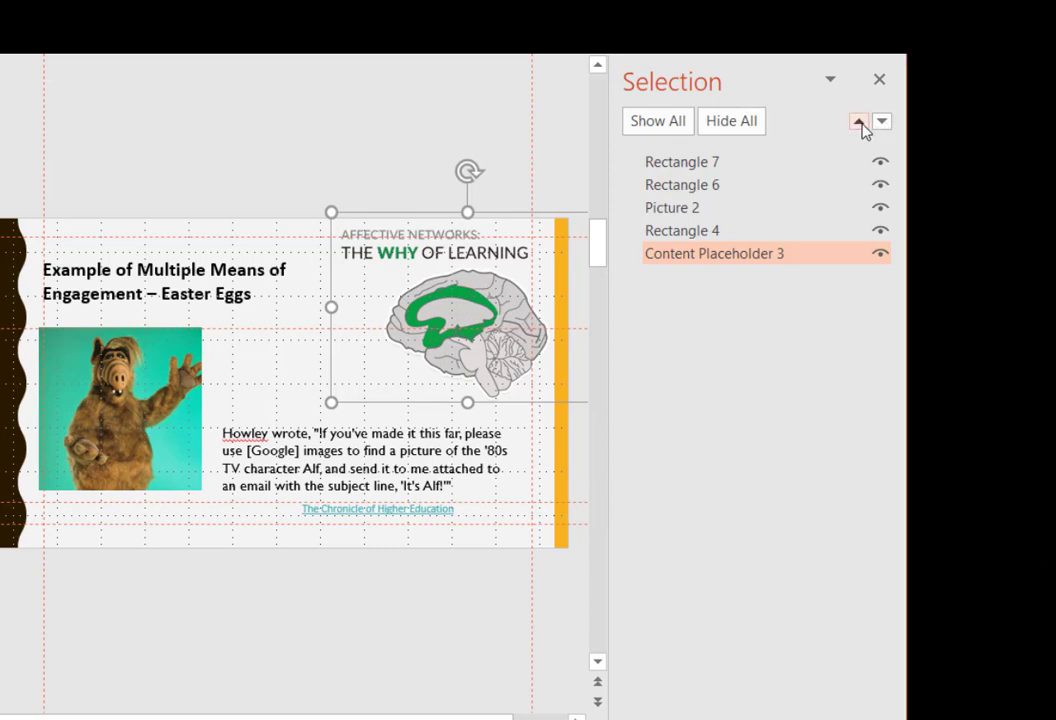
pyautogui.click(859, 121)
pyautogui.click(859, 121)
pyautogui.click(859, 121)
pyautogui.click(859, 121)
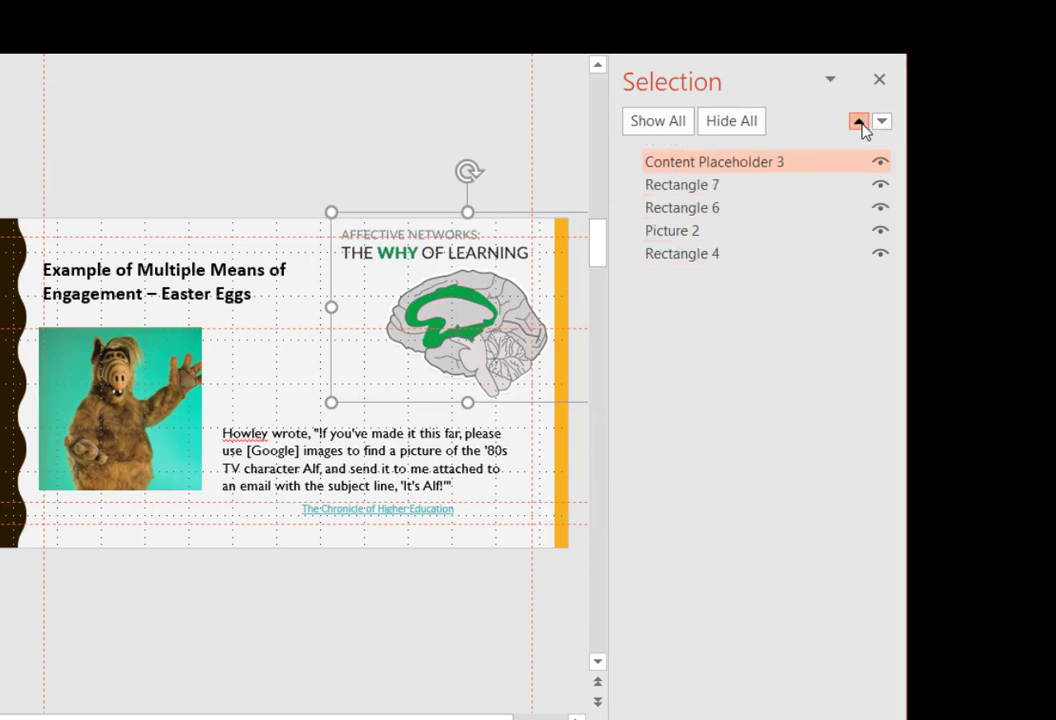
# Move Rectangle 4, the heading text box, up to second place, directly below Content Placeholder 3.
pyautogui.click(720, 256)
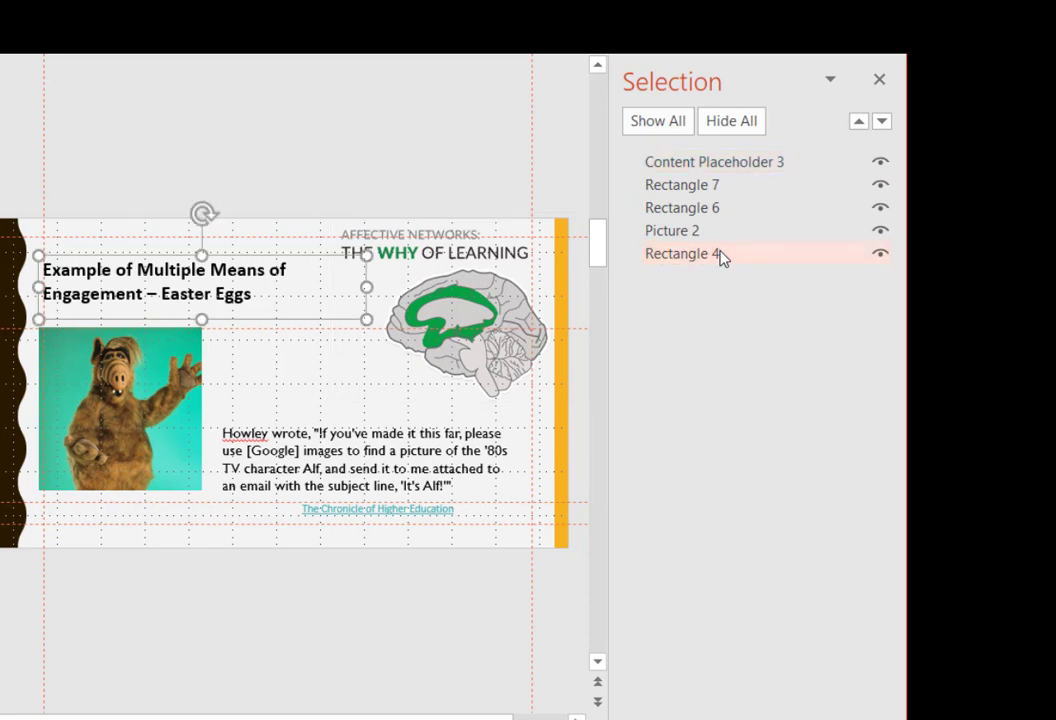
pyautogui.click(859, 121)
pyautogui.click(859, 121)
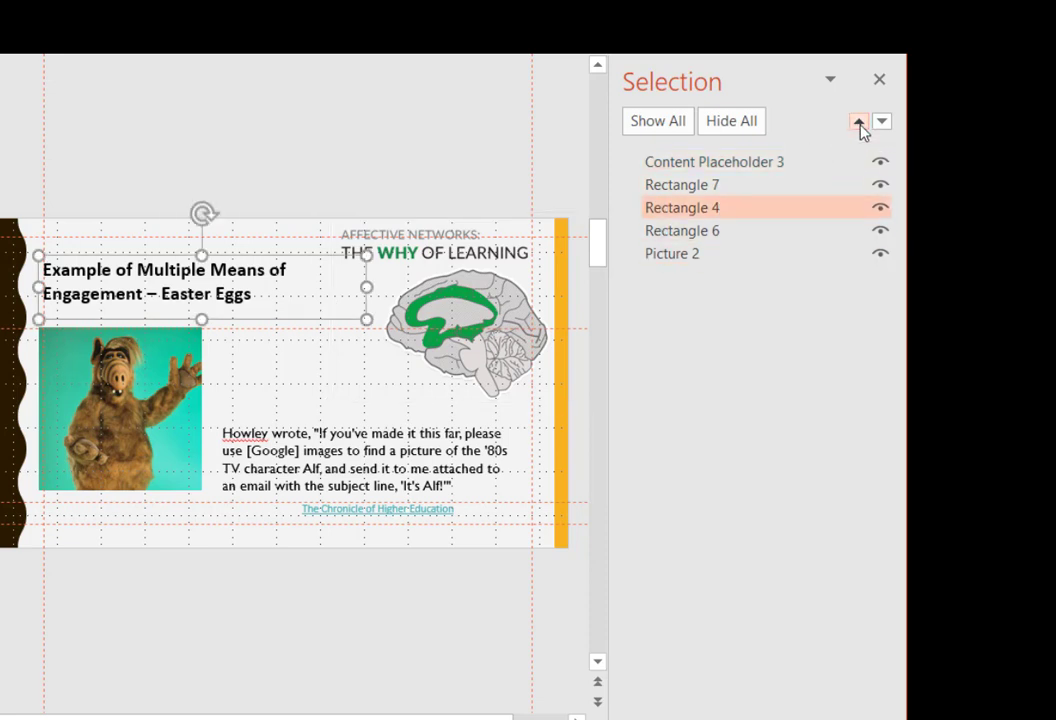
pyautogui.click(859, 121)
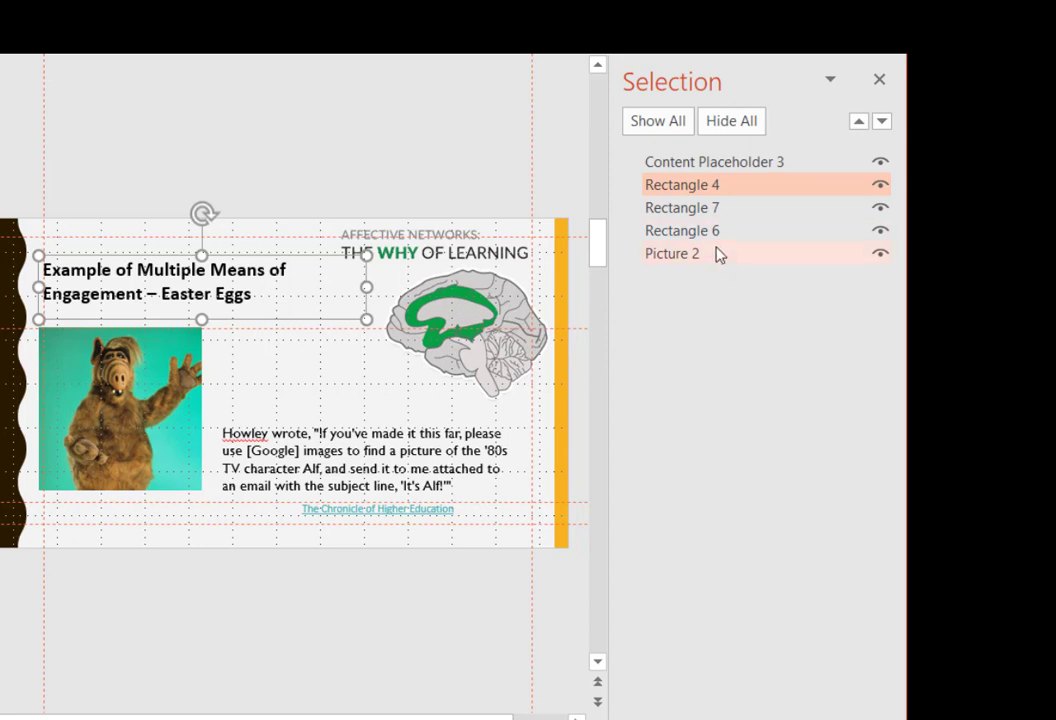
# Move Picture 2 up to third place, directly above Rectangle 7, and check the two rectangles below it.
pyautogui.click(719, 254)
pyautogui.click(859, 121)
pyautogui.click(859, 121)
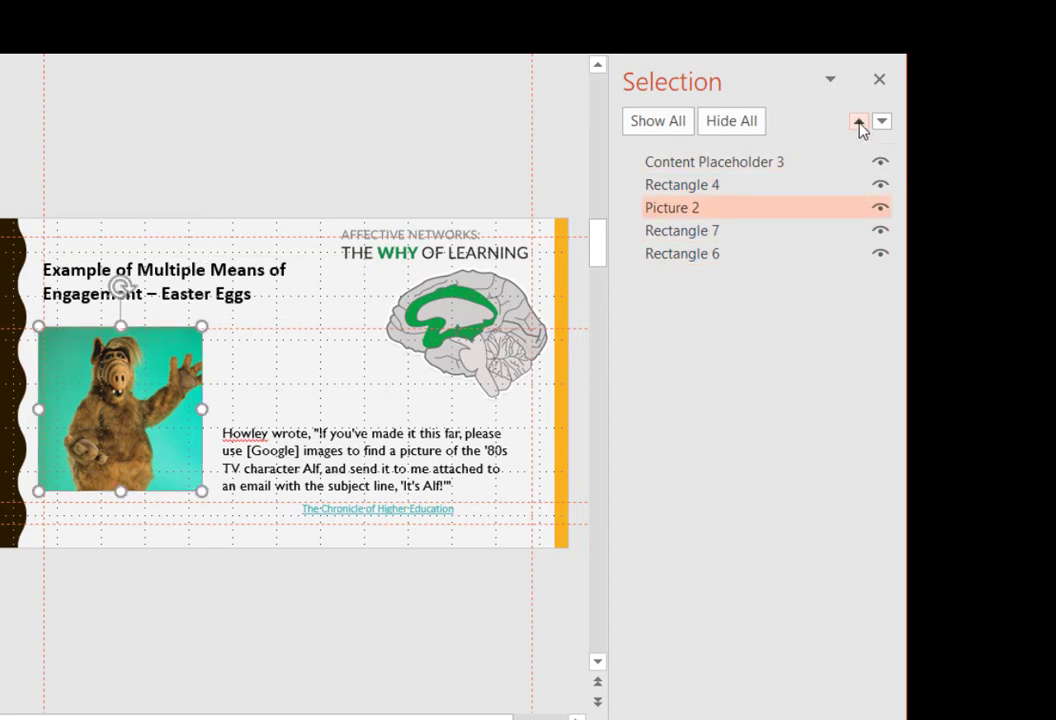
pyautogui.click(688, 238)
pyautogui.click(686, 258)
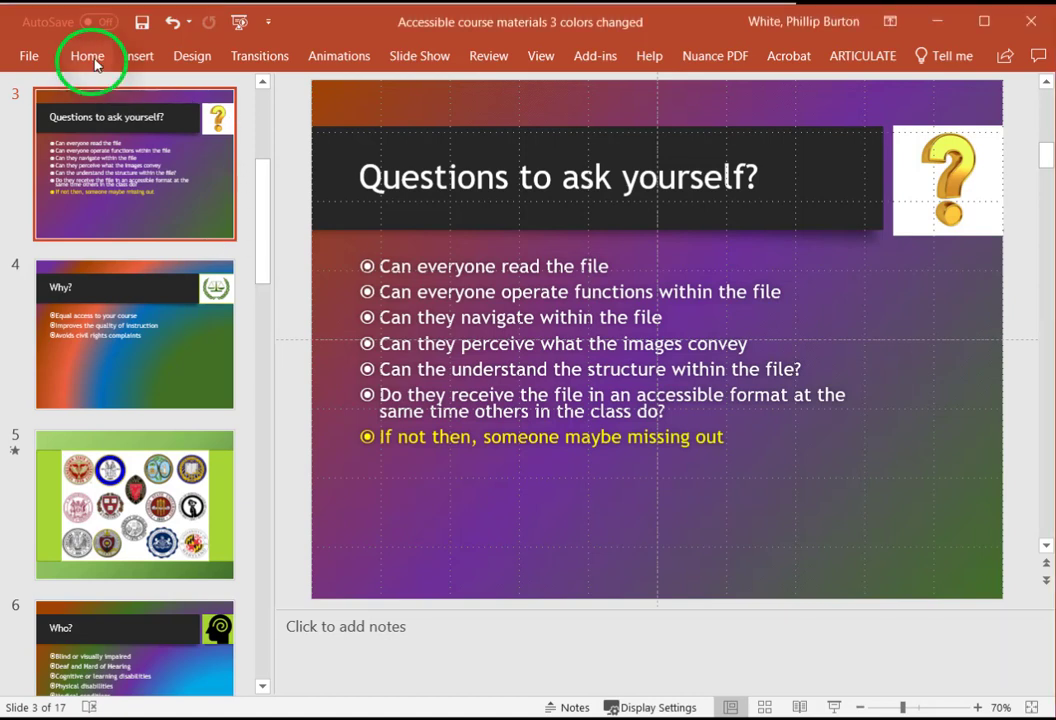
# View the available slide layouts for slide 3 in the "Accessible course materials 3 colors changed" presentation.
pyautogui.click(90, 57)
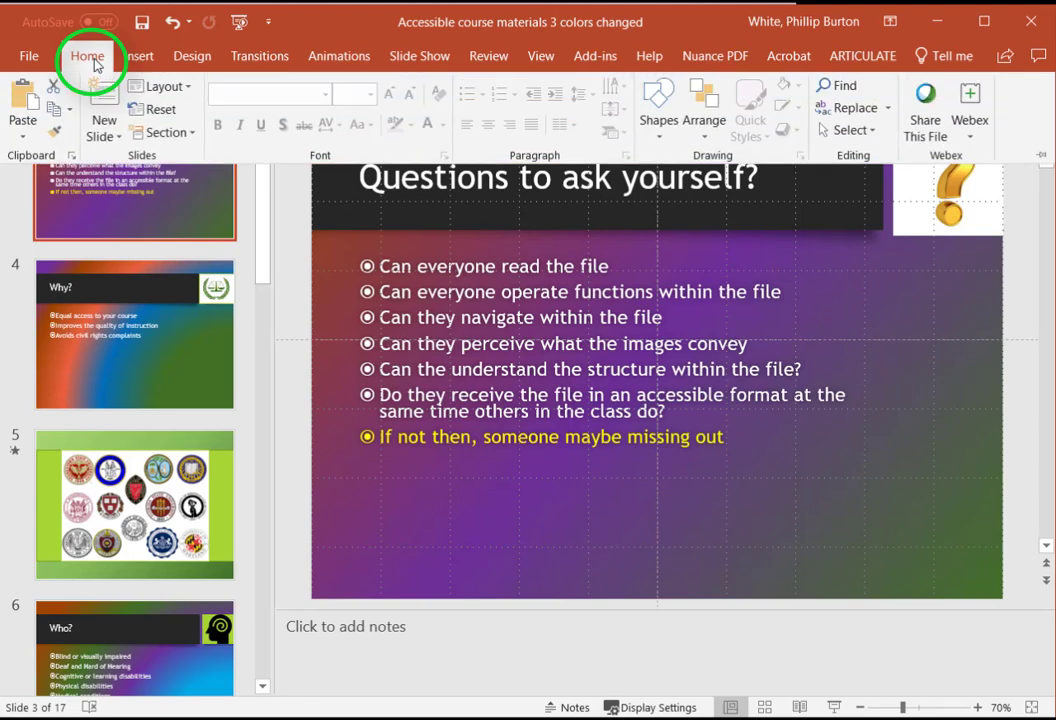
pyautogui.click(163, 87)
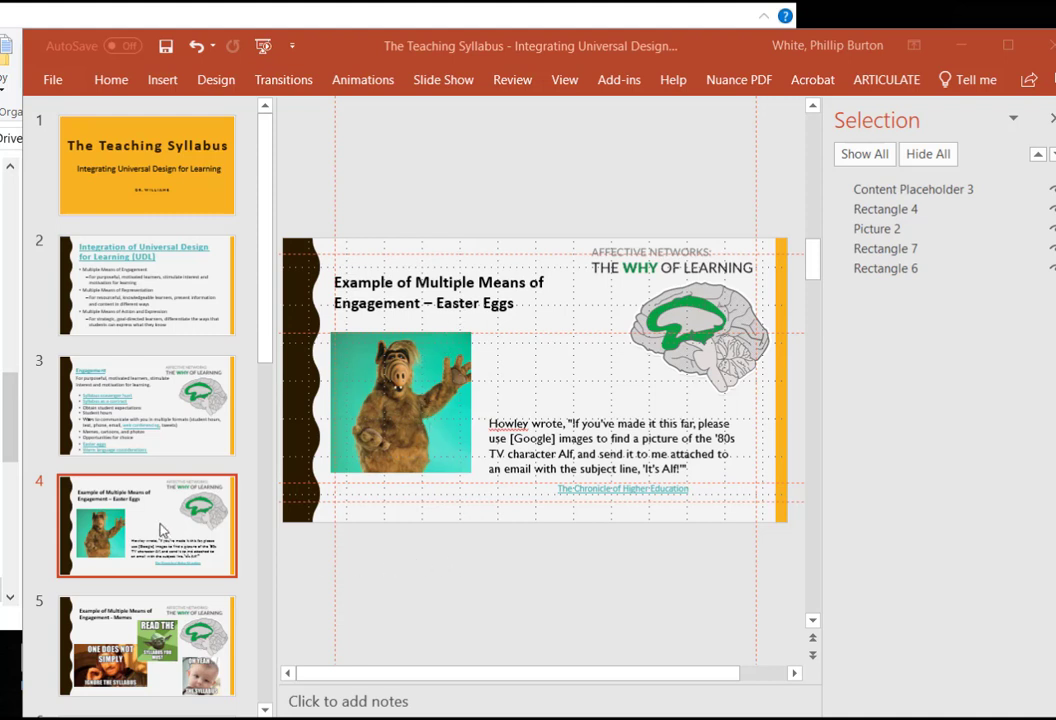
# Apply the Title and Content layout to slide 4 of The Teaching Syllabus presentation.
pyautogui.click(112, 81)
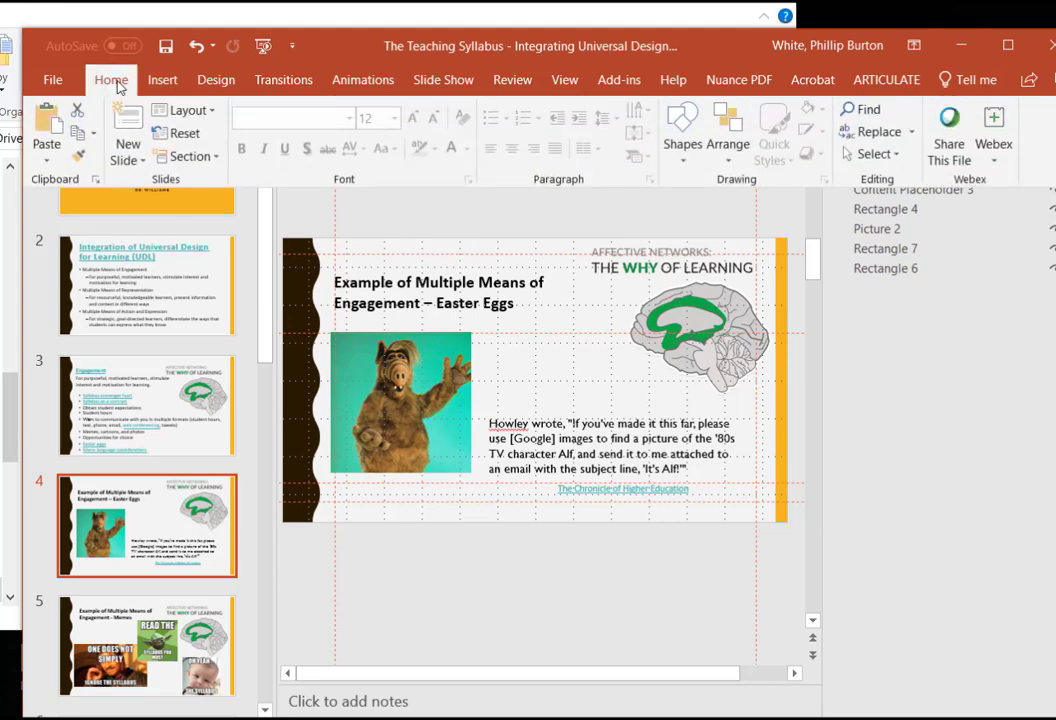
pyautogui.click(190, 112)
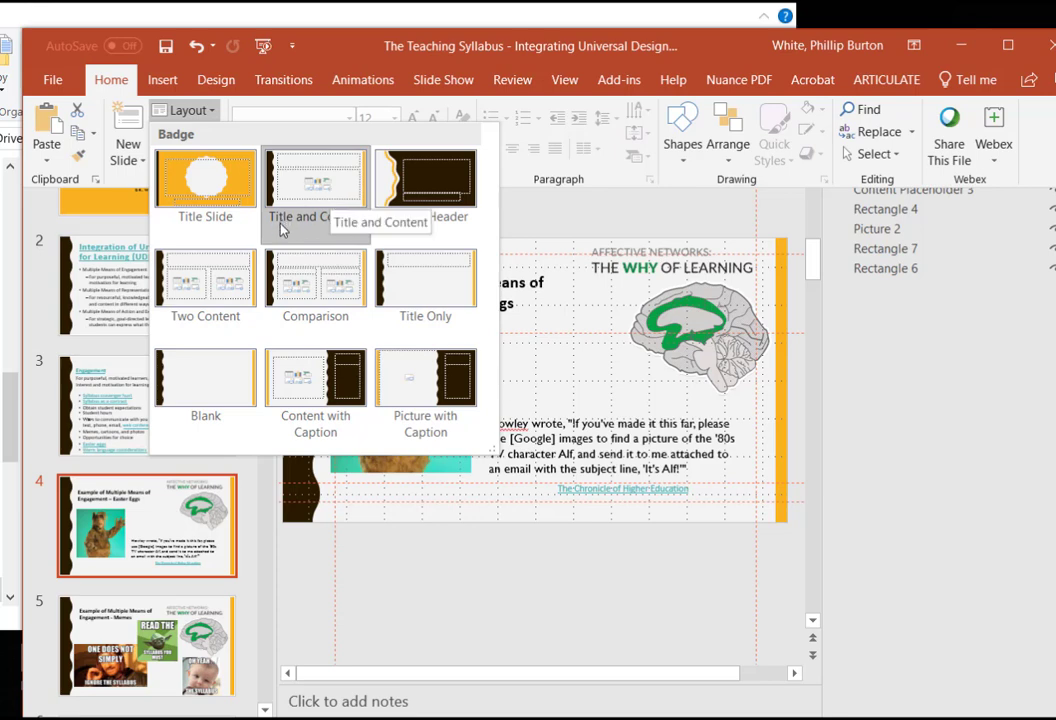
pyautogui.click(338, 181)
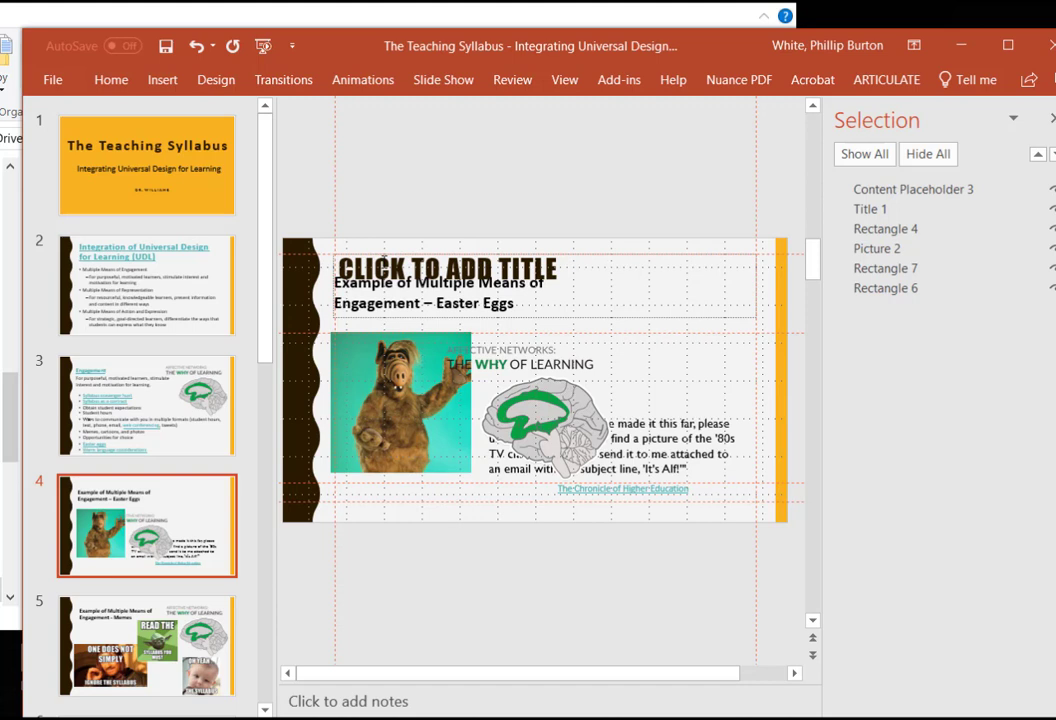
# Enter "EXAMPLE OF MEANS OF ENGAGEMENT – EASTER EGGS" in slide 4's title placeholder and move the placeholder above the slide.
pyautogui.click(383, 259)
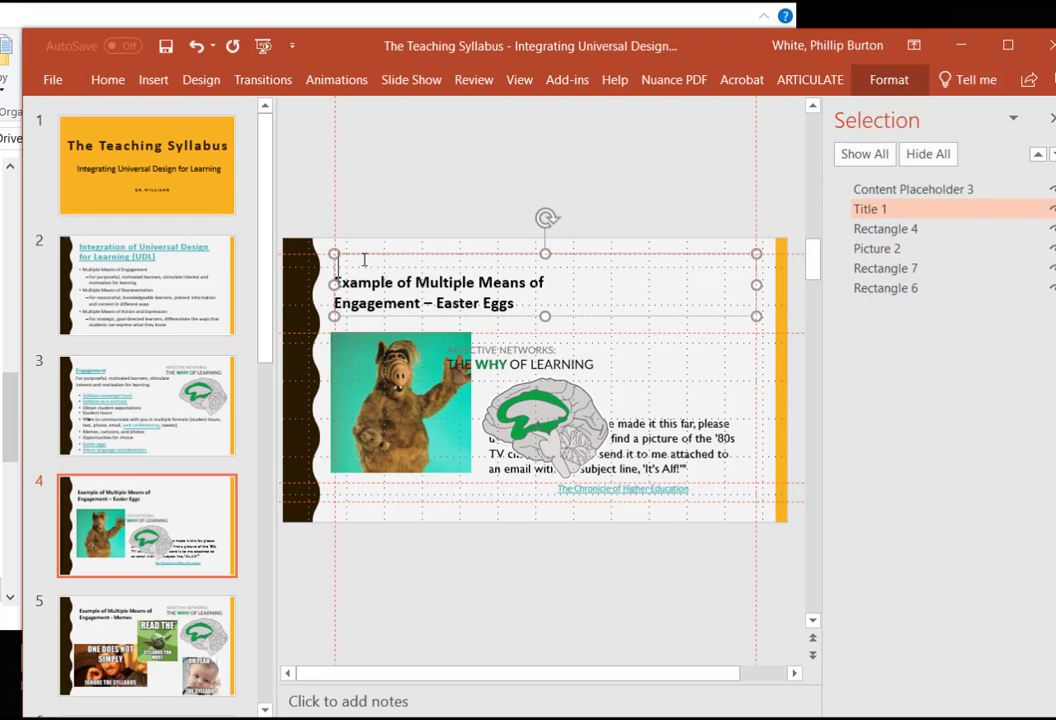
pyautogui.write('EXAMPLE OF MEANS OF ENGAGEMENT')
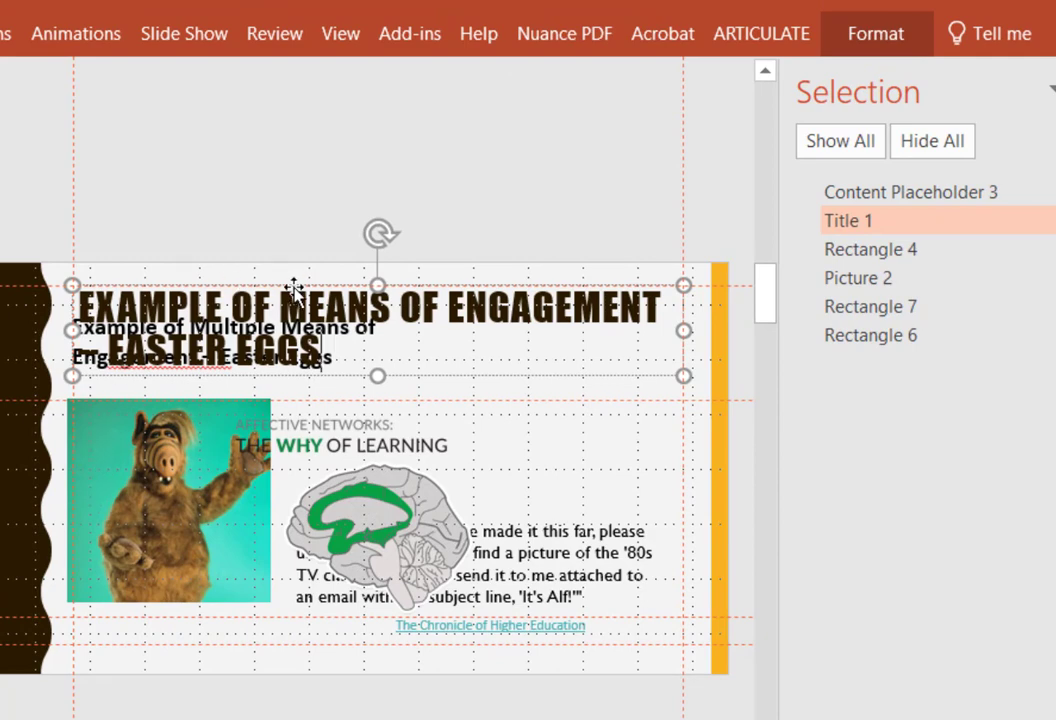
pyautogui.moveTo(293, 288); pyautogui.dragTo(279, 146)
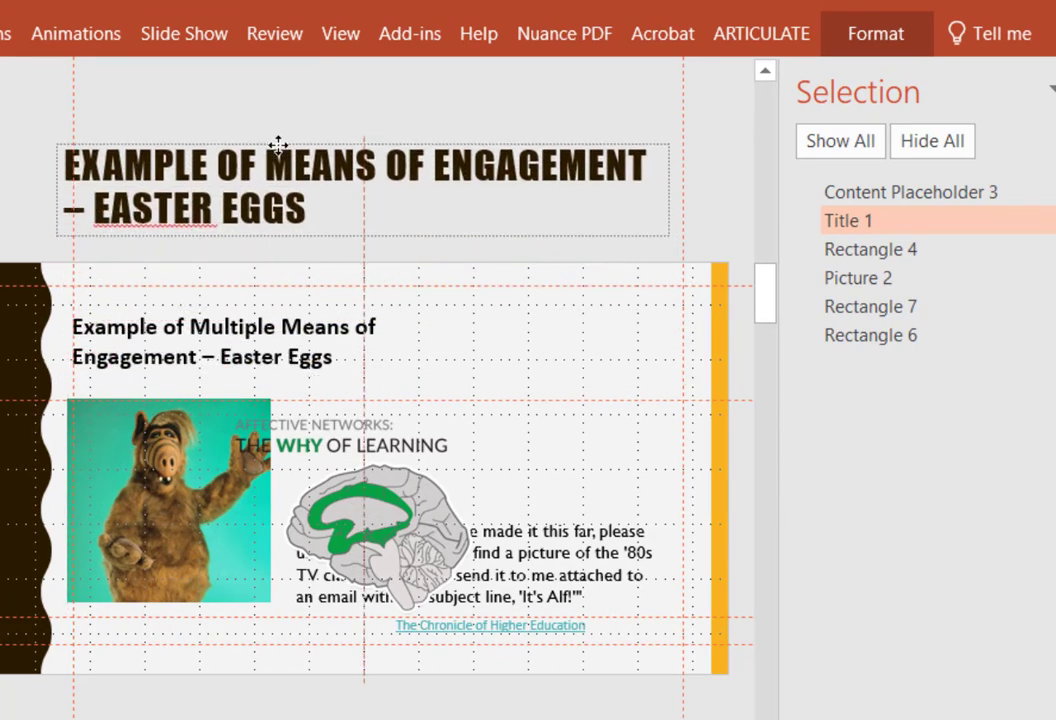
# Delete the old heading text box, Rectangle 4, and move the title placeholder into its place at the top of slide 4.
pyautogui.click(243, 340)
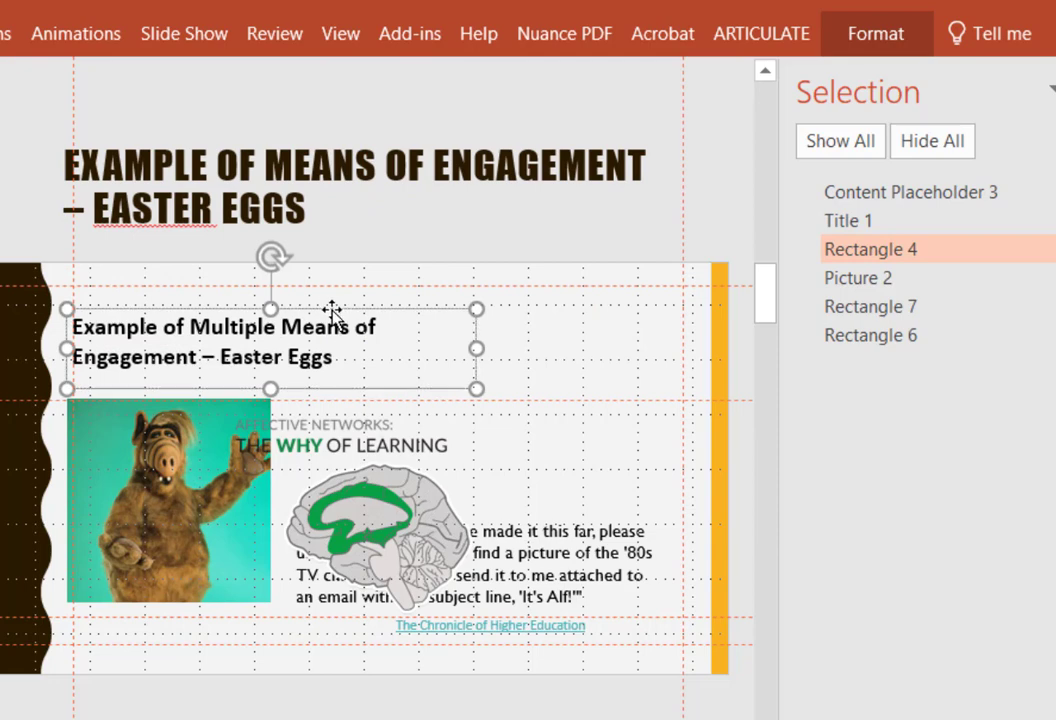
pyautogui.press('Delete')
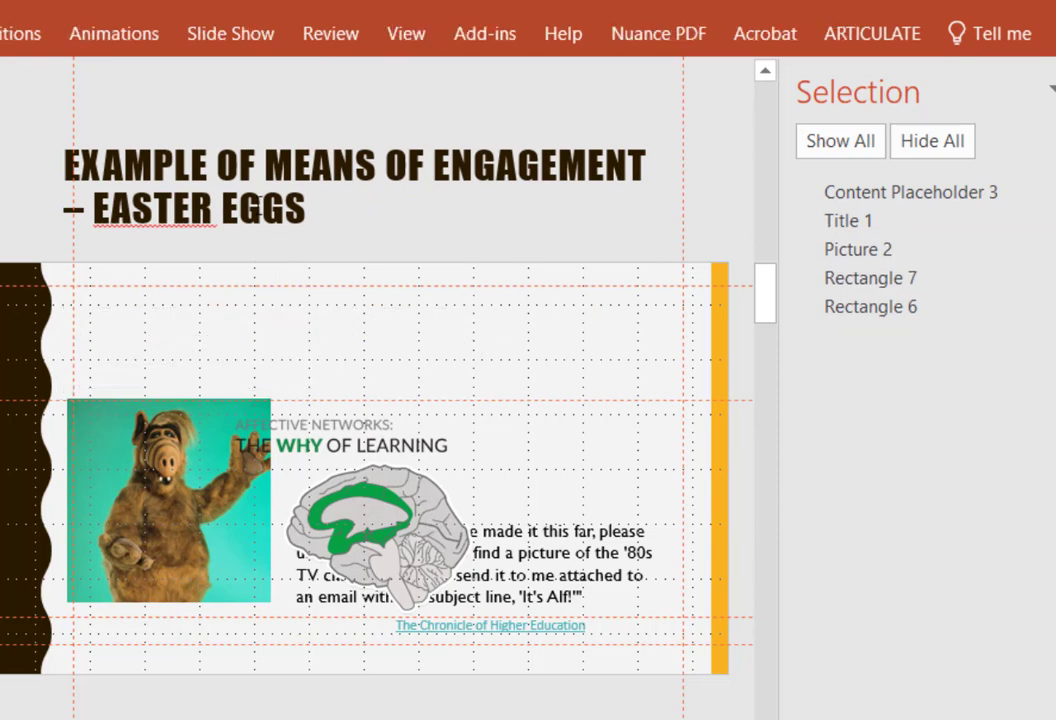
pyautogui.click(245, 147)
pyautogui.moveTo(245, 147); pyautogui.dragTo(265, 283)
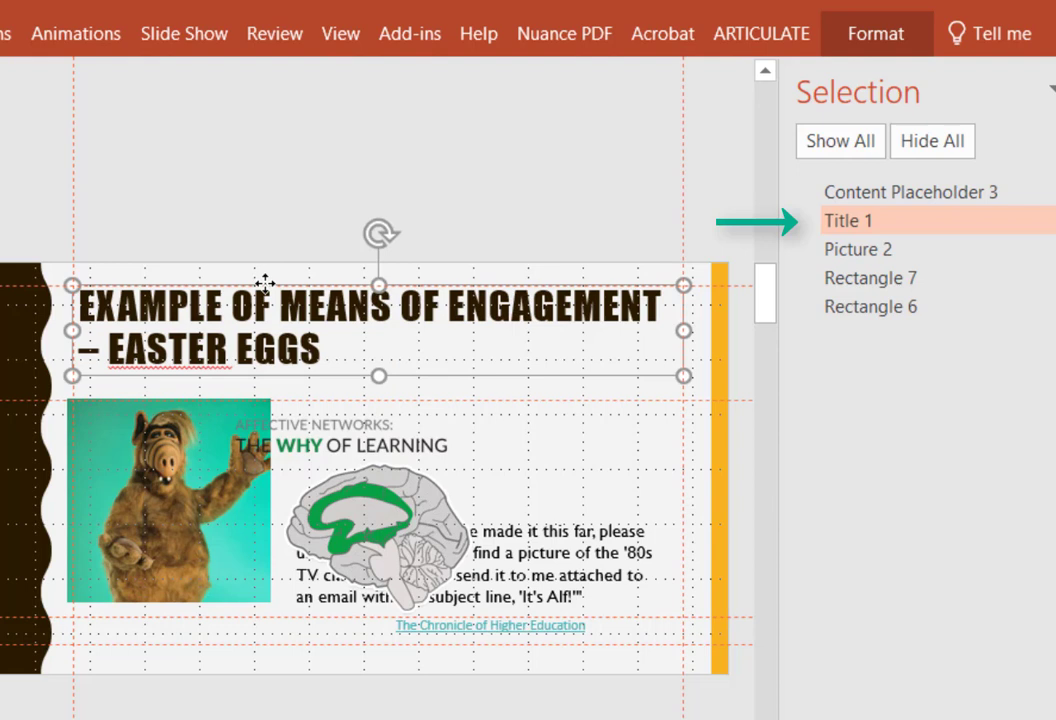
pyautogui.click(850, 224)
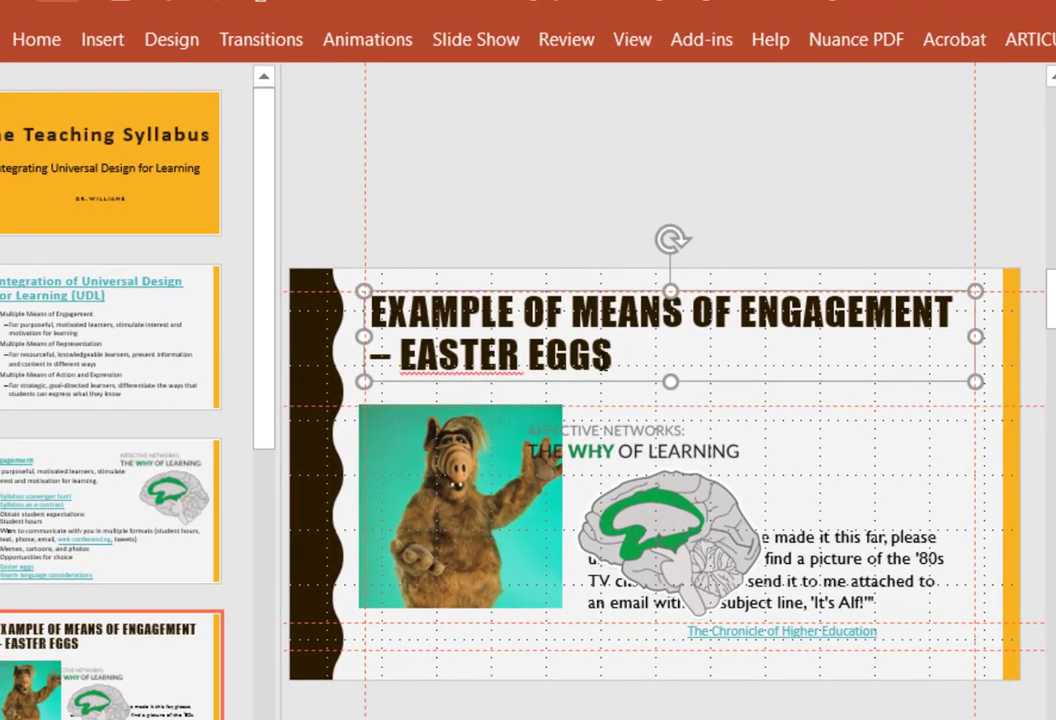
# Format slide 4's title text in Arial with the standard green font color.
pyautogui.moveTo(614, 362); pyautogui.dragTo(371, 302)
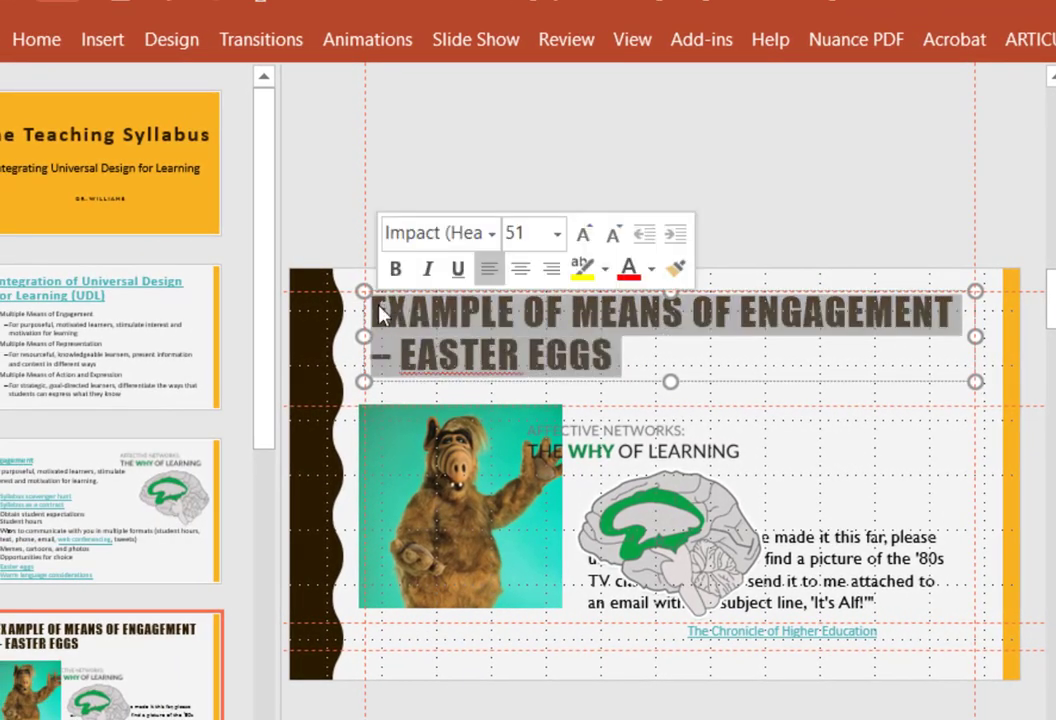
pyautogui.click(50, 40)
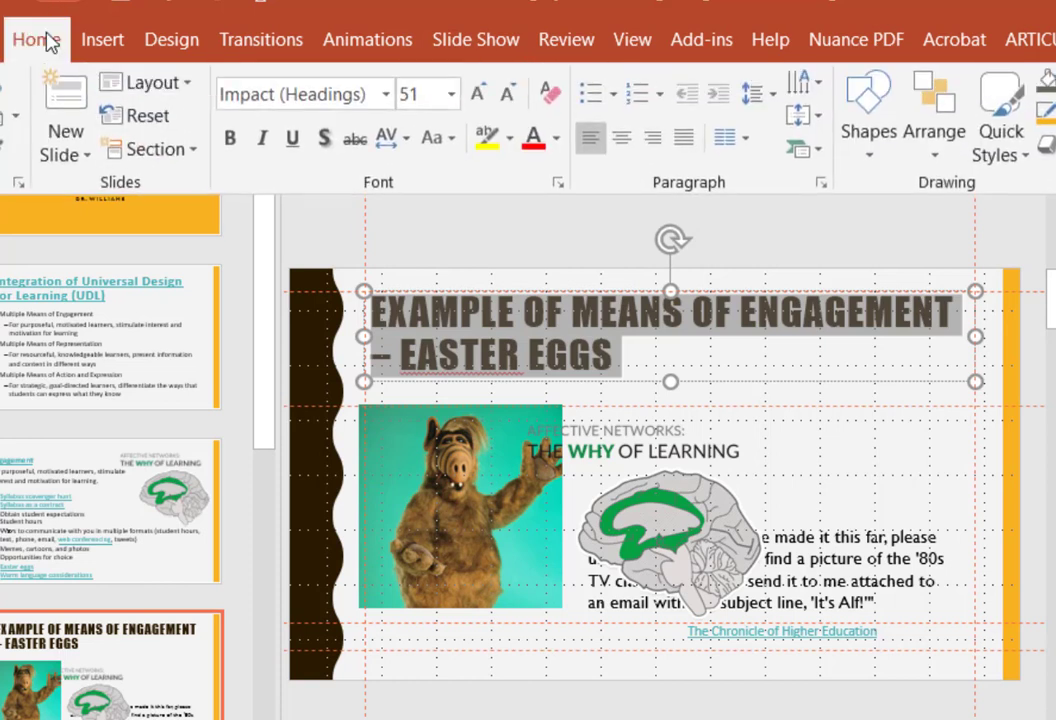
pyautogui.click(386, 100)
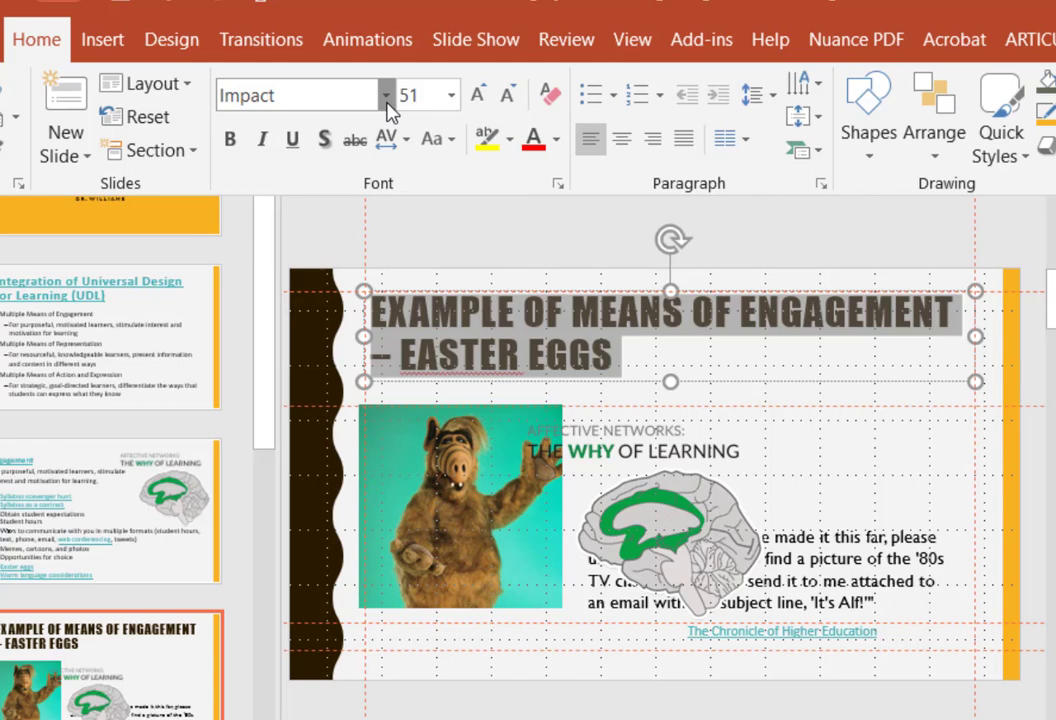
pyautogui.click(266, 690)
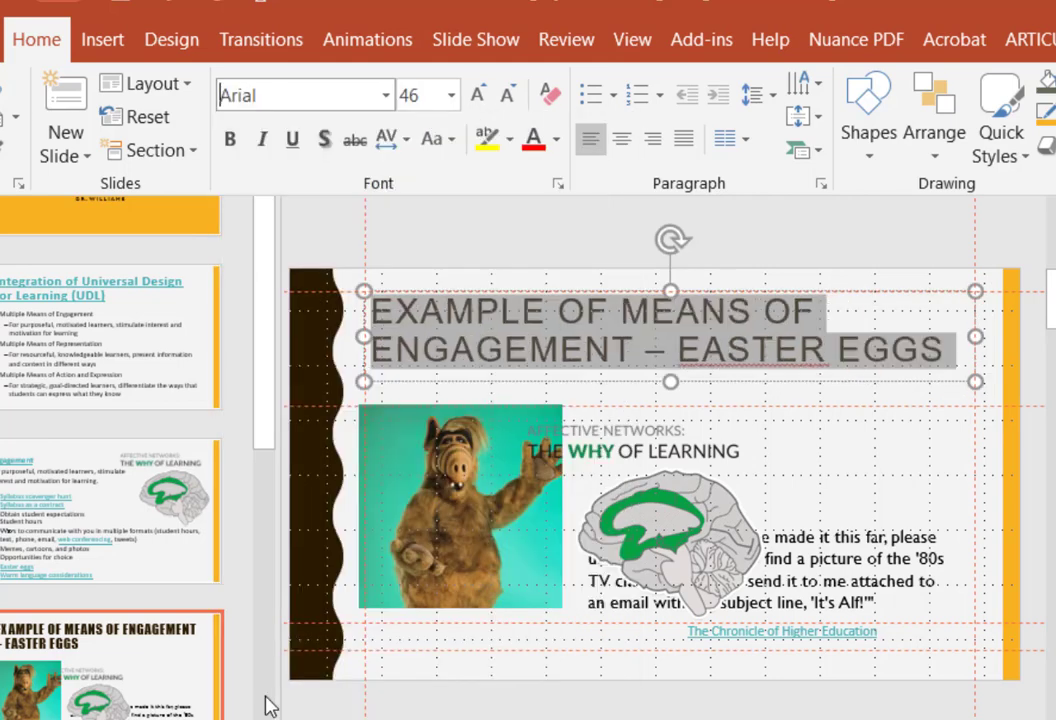
pyautogui.click(556, 140)
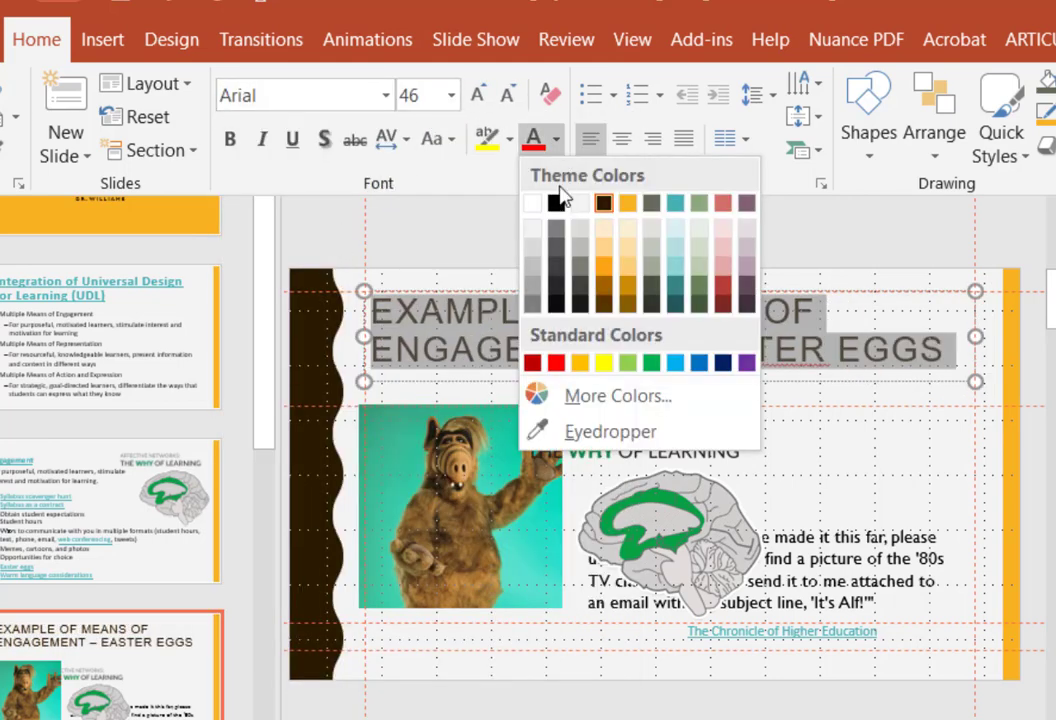
pyautogui.click(651, 365)
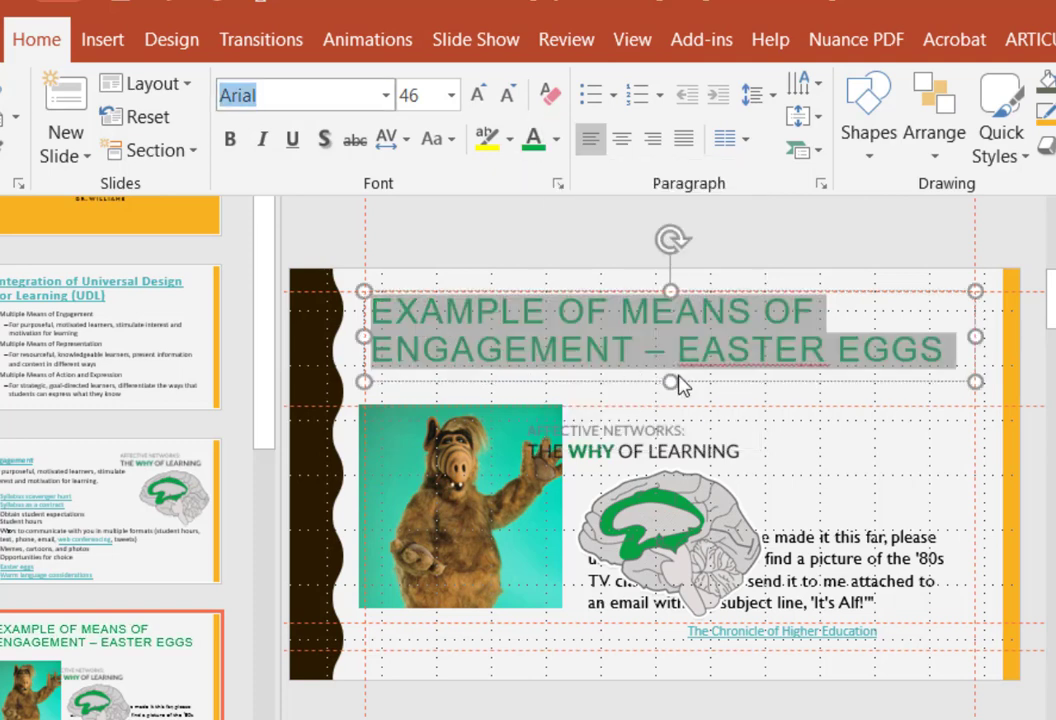
pyautogui.hotkey('ctrl', 'F1')
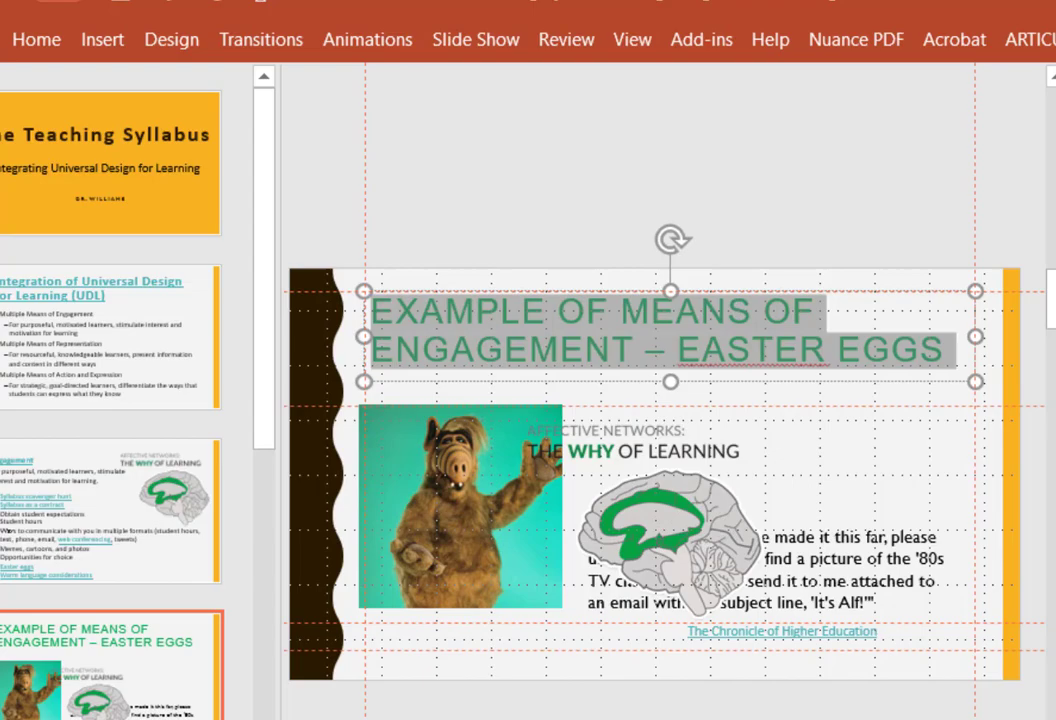
pyautogui.click(458, 719)
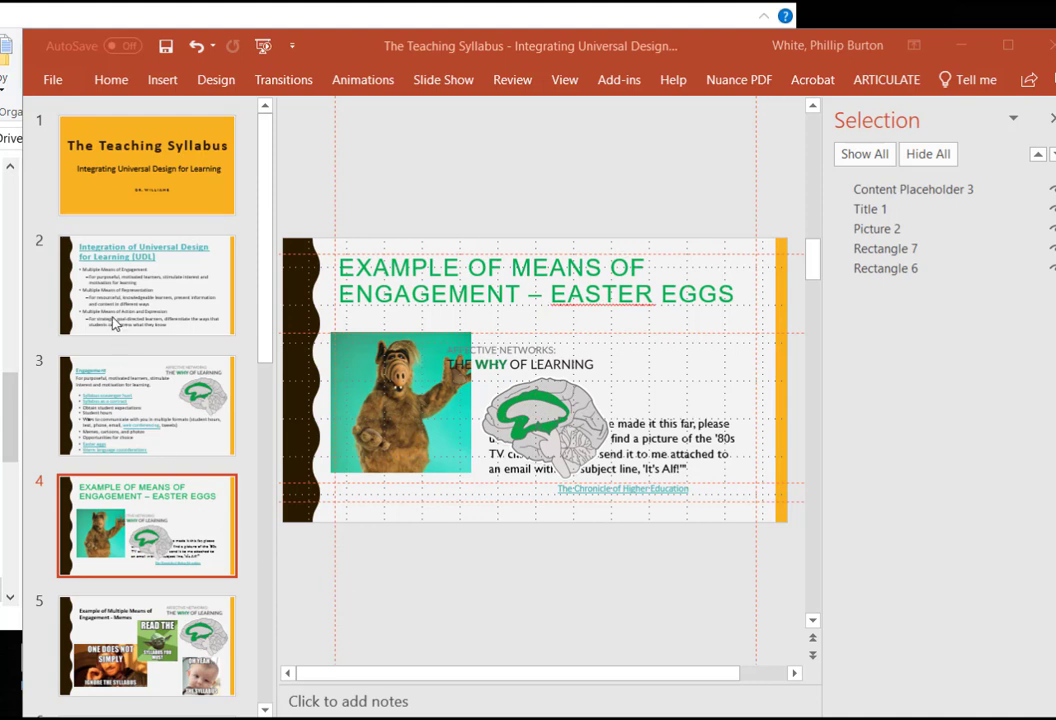
# Apply the Title and Content layout to slide 3, the Engagement slide.
pyautogui.click(101, 391)
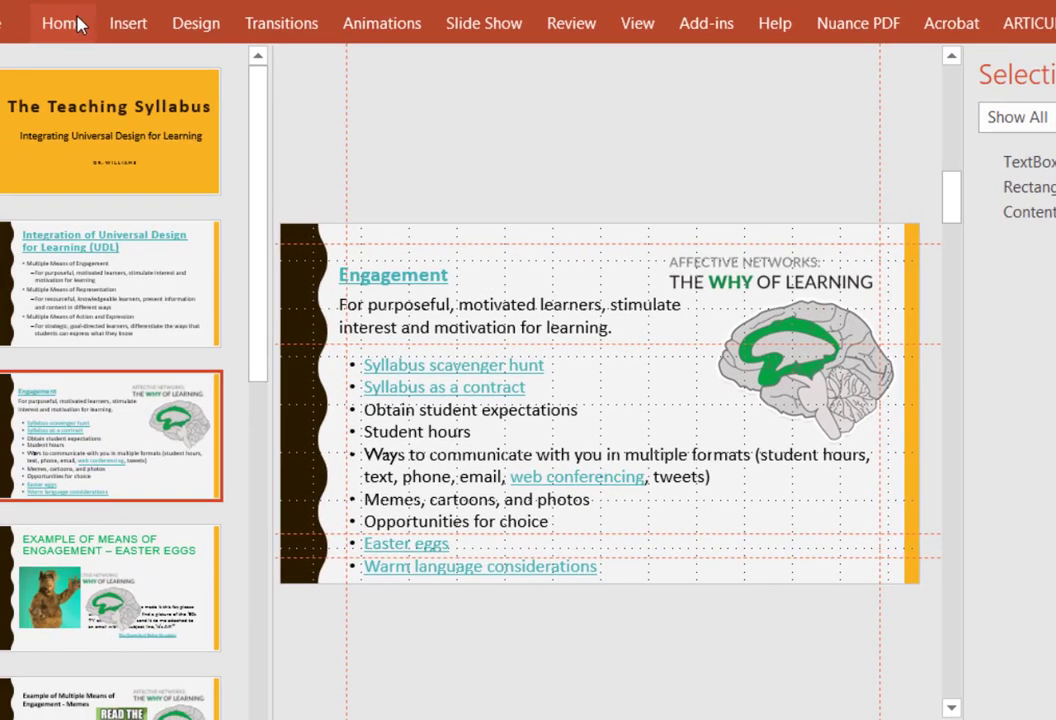
pyautogui.click(78, 18)
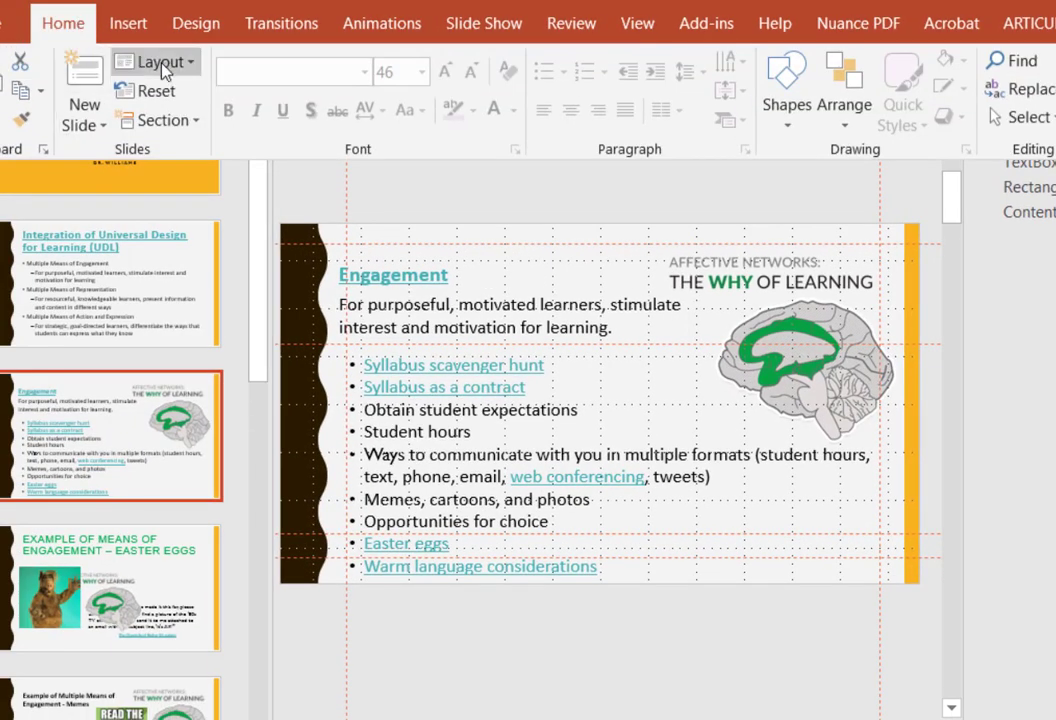
pyautogui.click(165, 66)
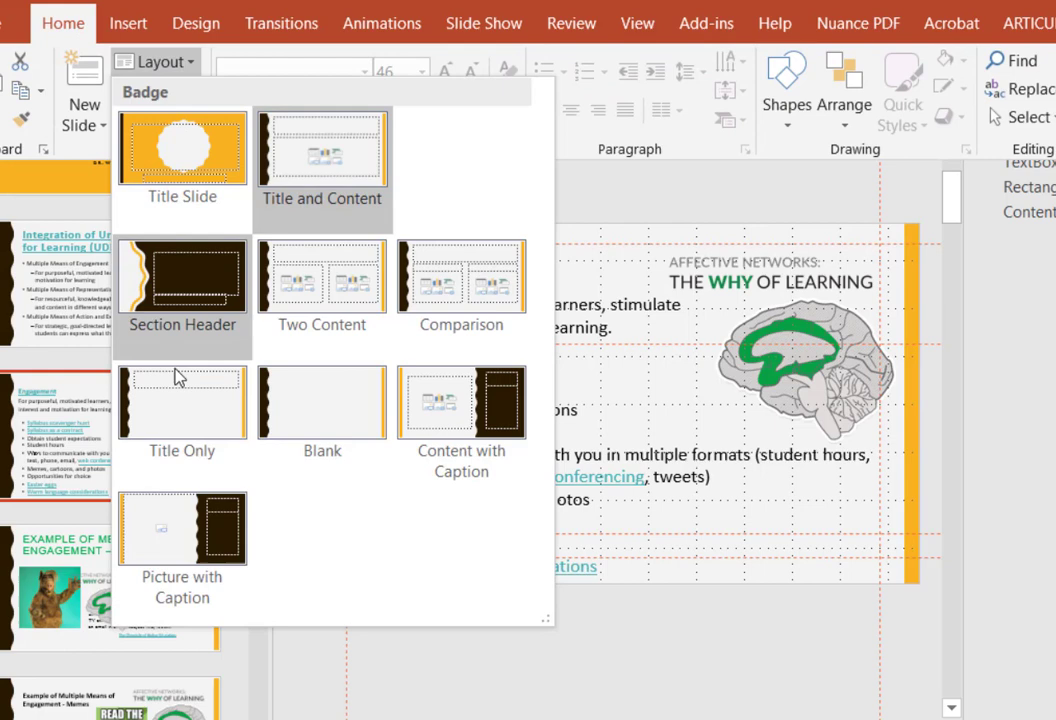
pyautogui.click(338, 153)
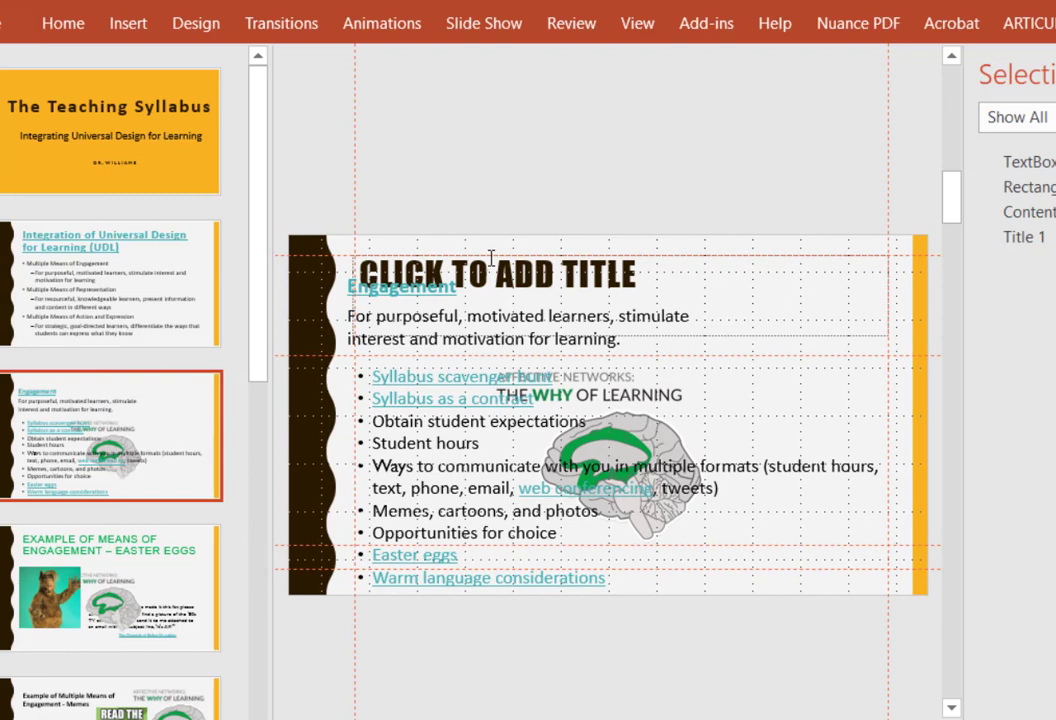
# Move slide 3's empty title placeholder up above the slide's existing heading and enter "ENGAGEMENT" as the title.
pyautogui.moveTo(480, 258); pyautogui.dragTo(483, 187)
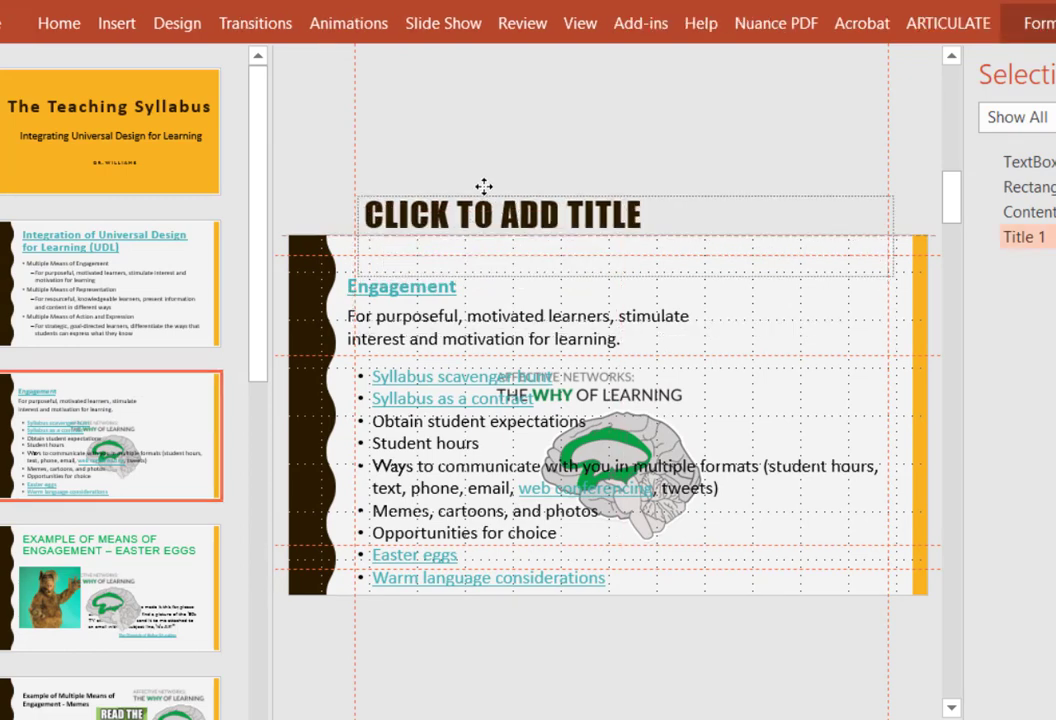
pyautogui.click(476, 200)
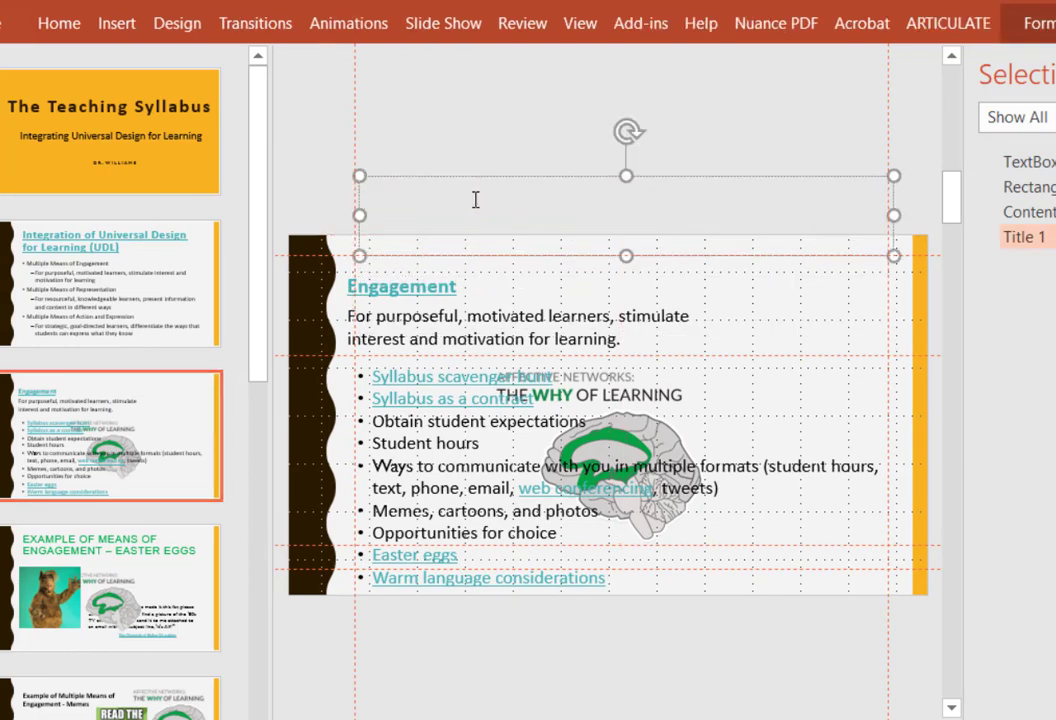
pyautogui.write('ENGAGEM')
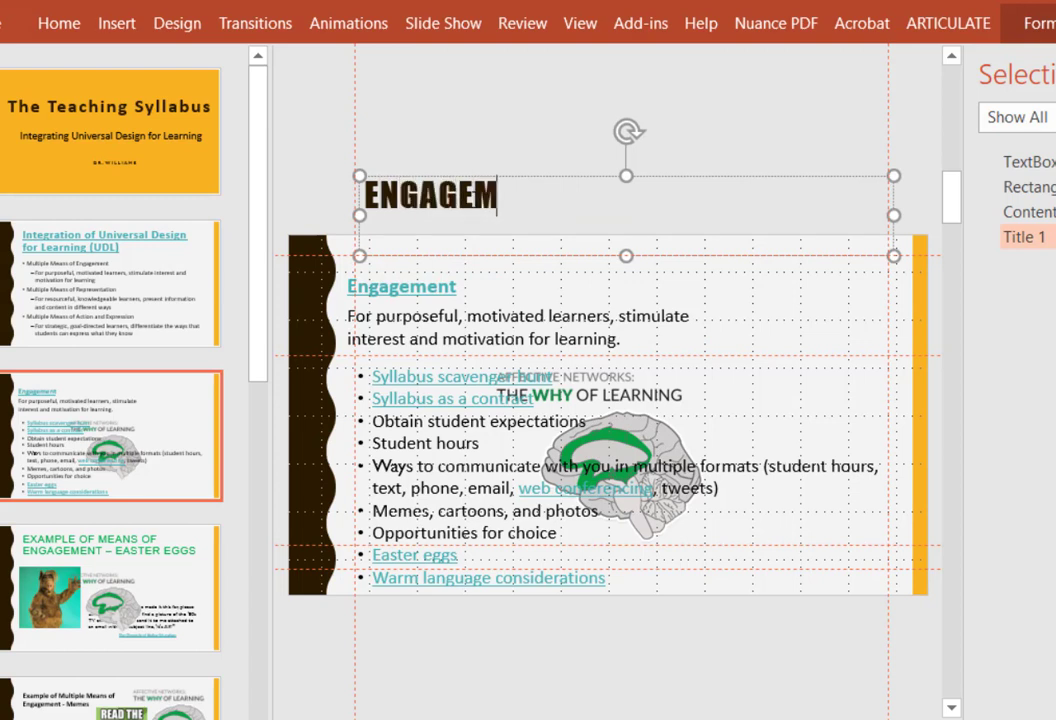
pyautogui.write('ENT')
# Delete the linked "Engagement" heading line from the text box on slide 3, keeping the sentence below it.
pyautogui.click(427, 287)
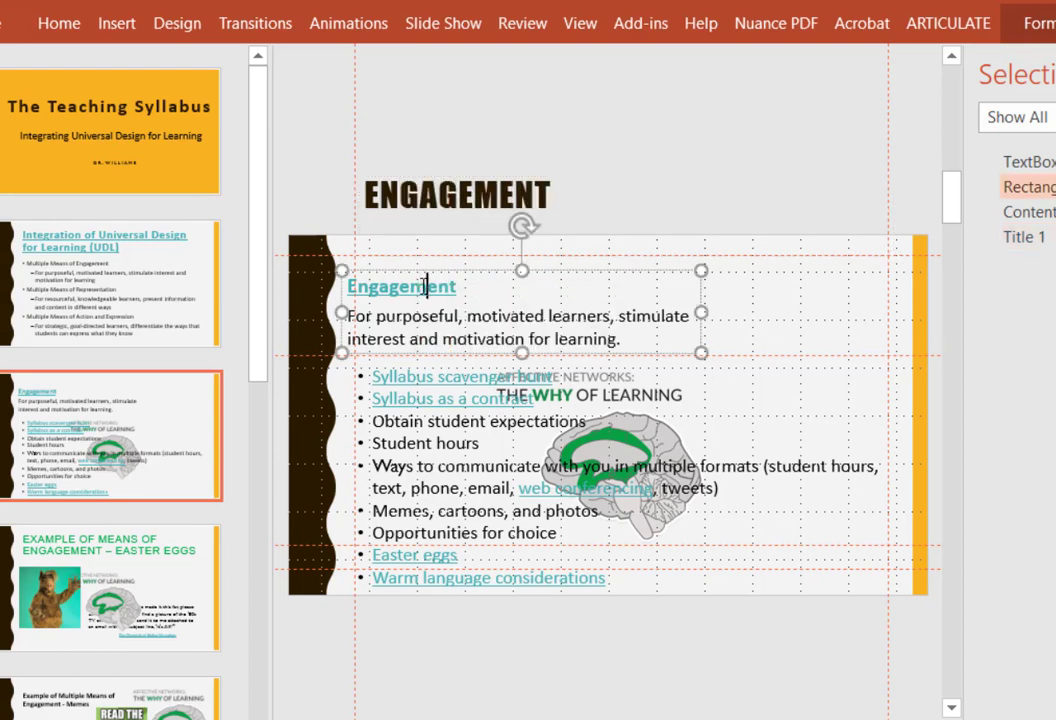
pyautogui.moveTo(469, 288); pyautogui.dragTo(345, 299)
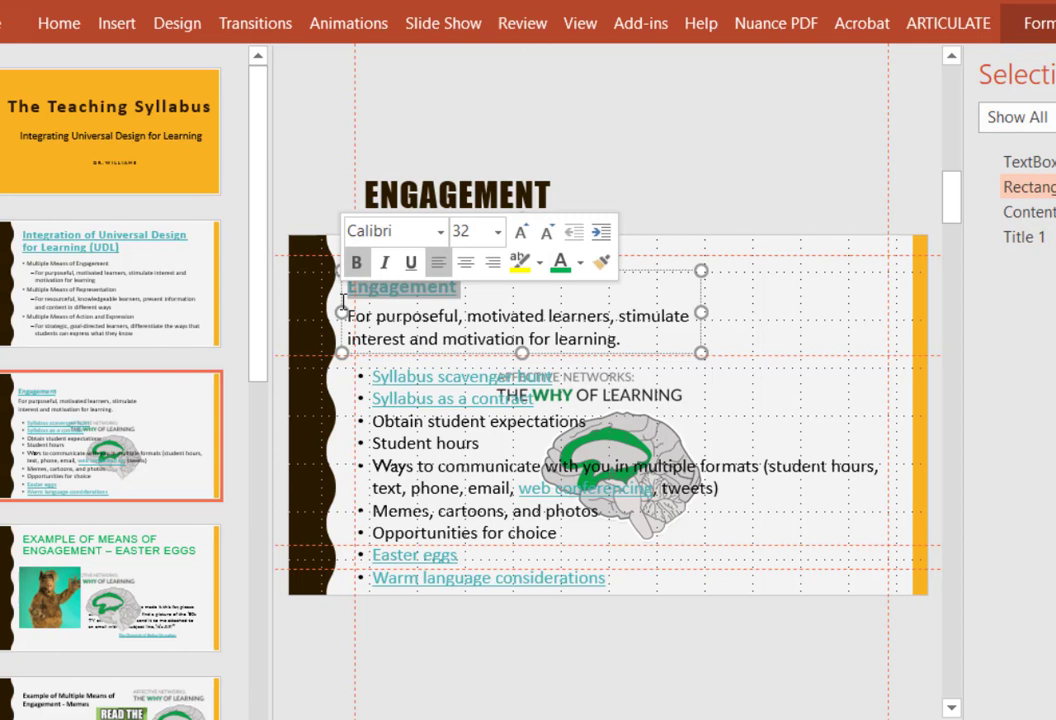
pyautogui.press('Delete')
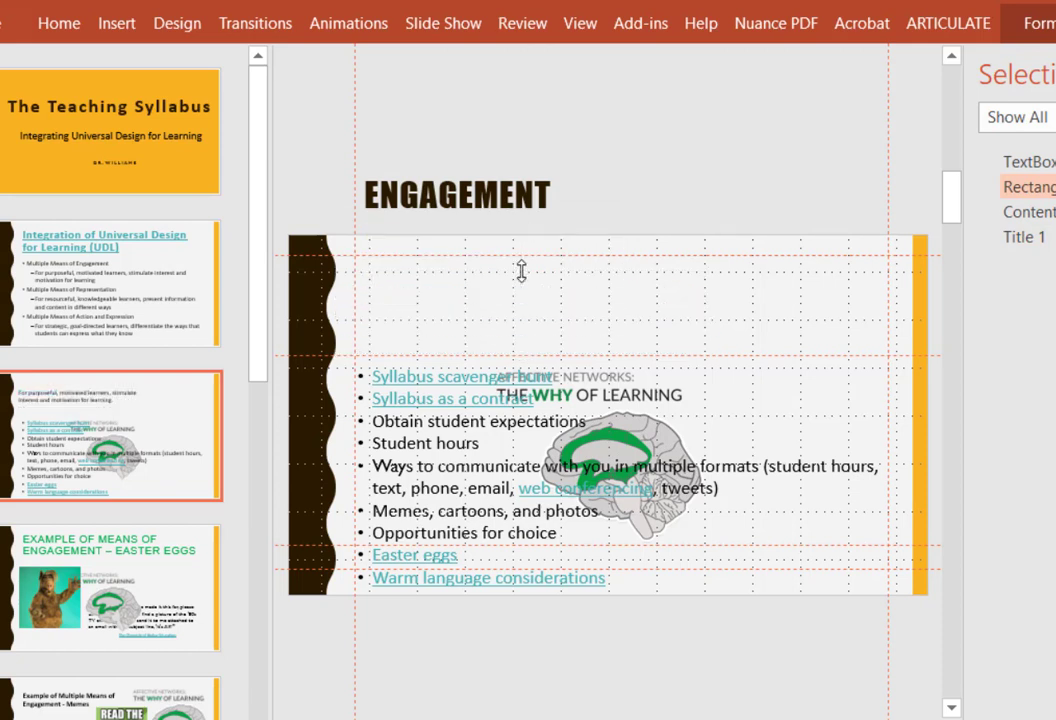
# Move the "For purposeful, motivated learners" text box down to just above the bulleted list and place the title above it on the slide.
pyautogui.click(521, 270)
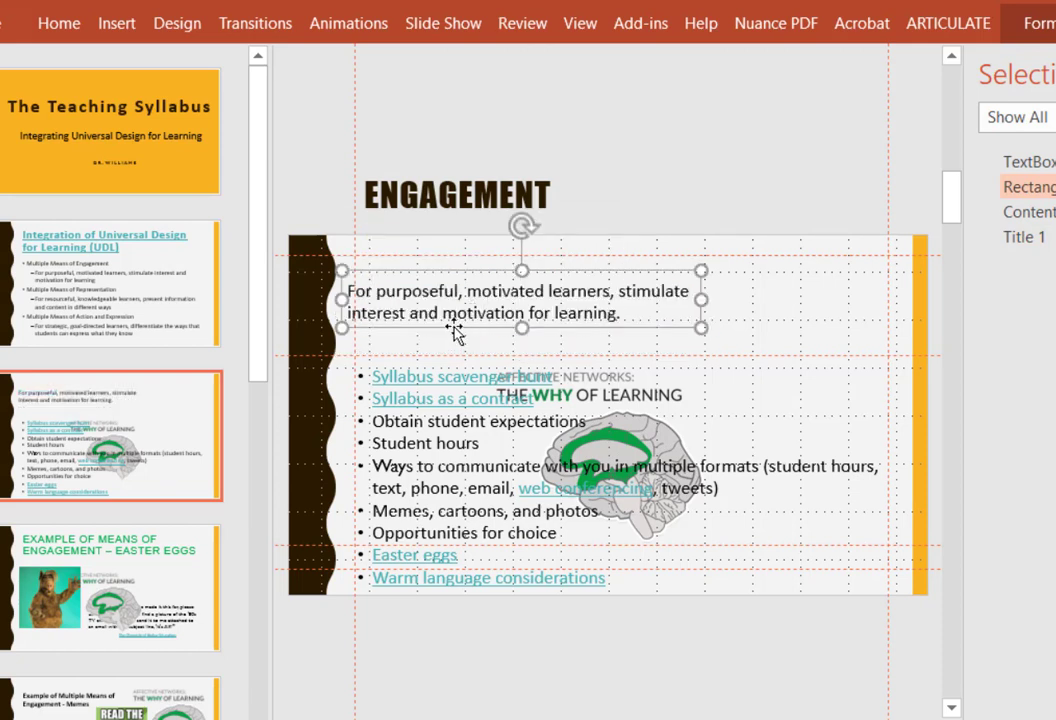
pyautogui.moveTo(453, 331); pyautogui.dragTo(463, 352)
pyautogui.click(465, 190)
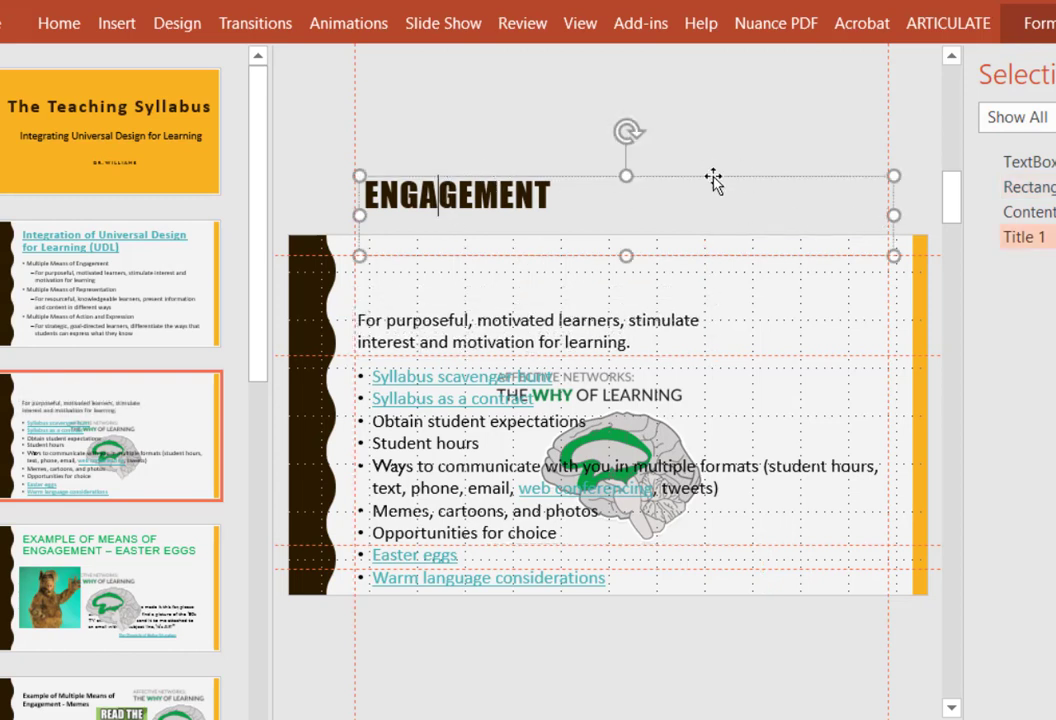
pyautogui.moveTo(714, 184); pyautogui.dragTo(709, 257)
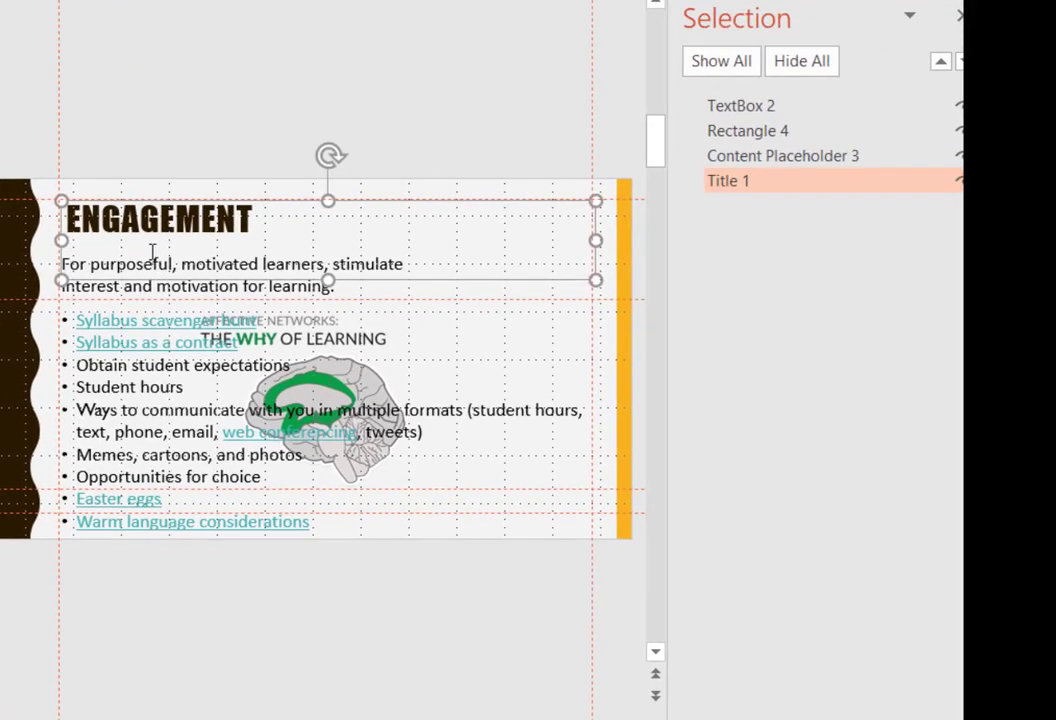
# Move Title 1 up to first place in slide 3's object order, directly above TextBox 2.
pyautogui.click(370, 500)
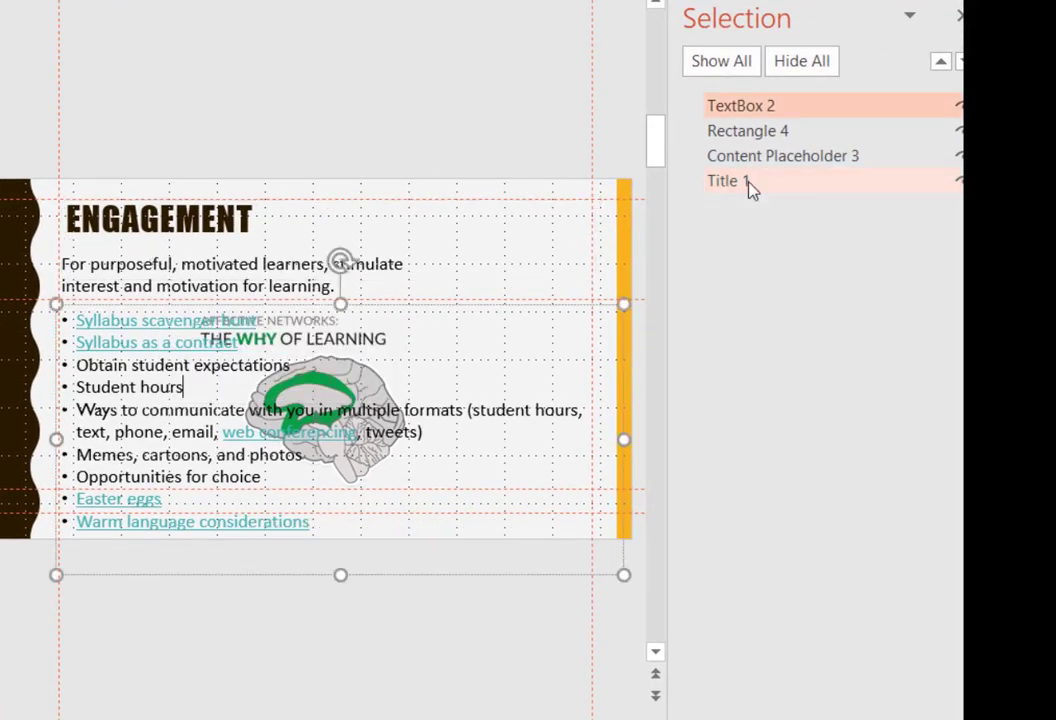
pyautogui.click(747, 182)
pyautogui.click(941, 62)
pyautogui.click(941, 62)
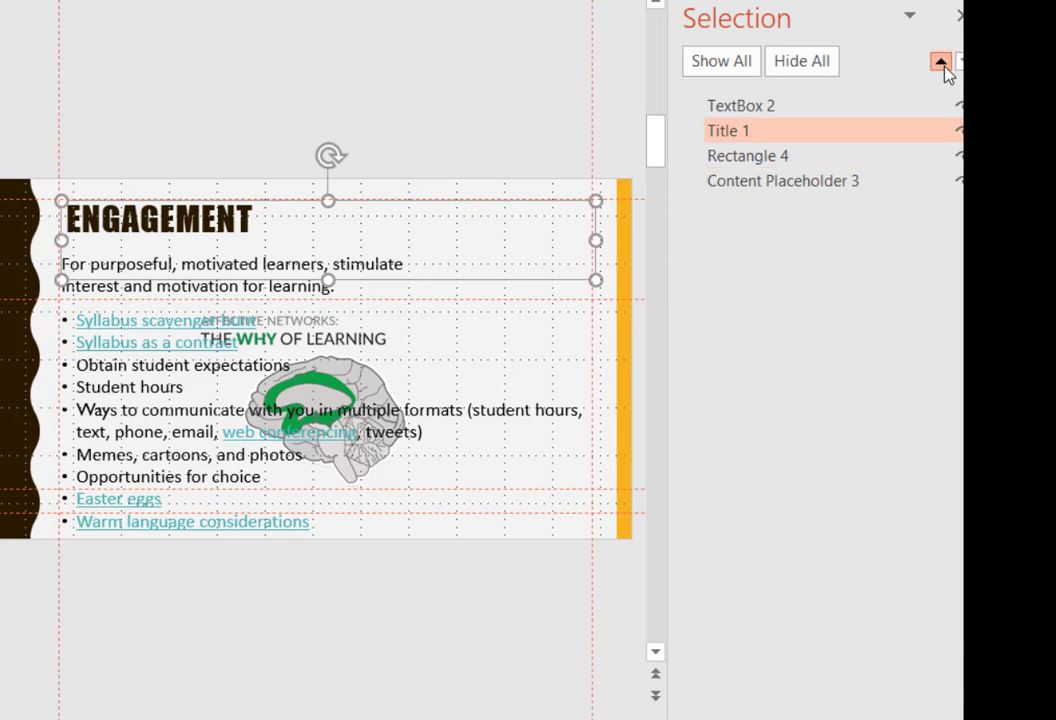
pyautogui.click(941, 62)
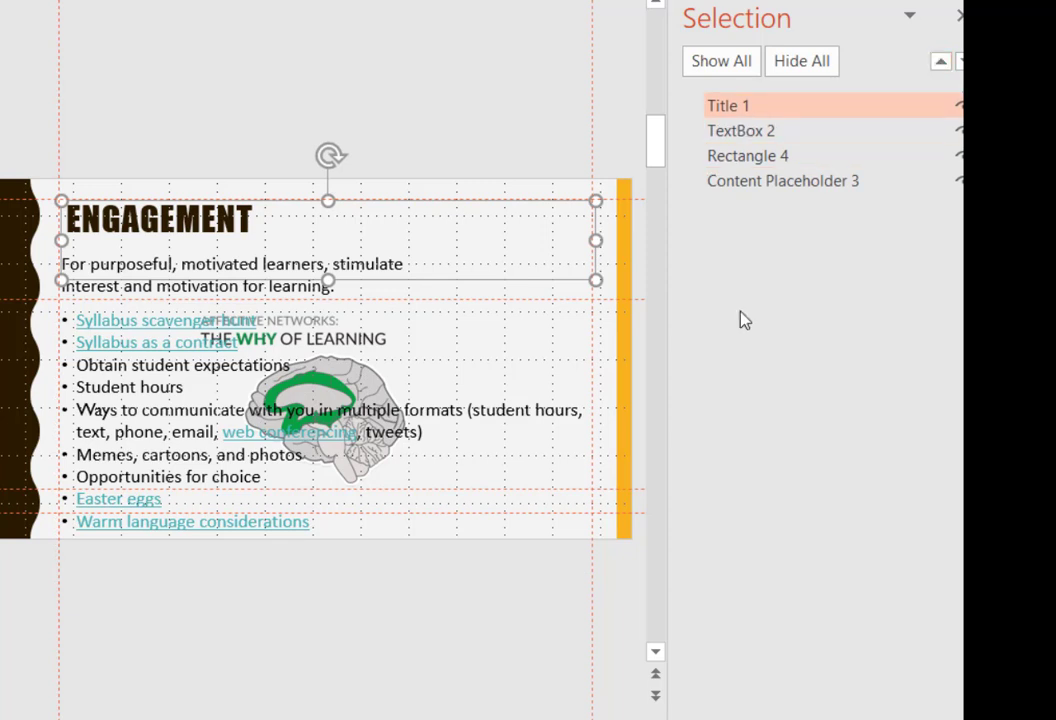